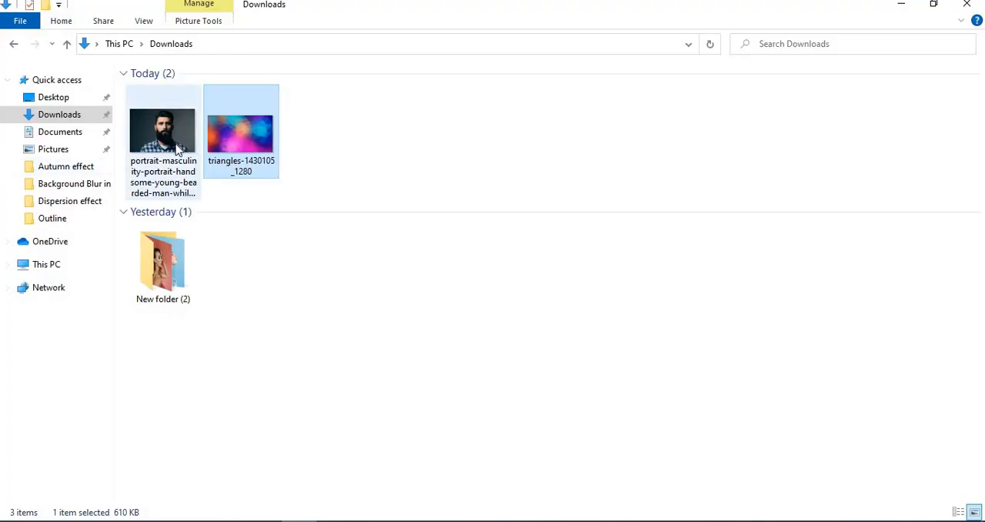
Step: Open the bearded man's portrait from the Downloads folder in Photoshop and activate the Polygonal Lasso tool
left_click_drag(178, 147, 368, 366)
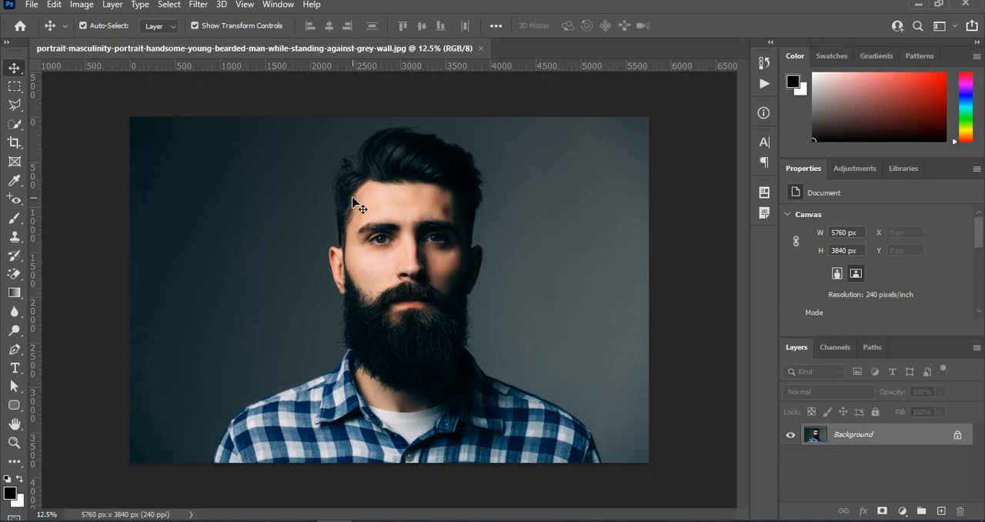
right_click(15, 110)
left_click(85, 117)
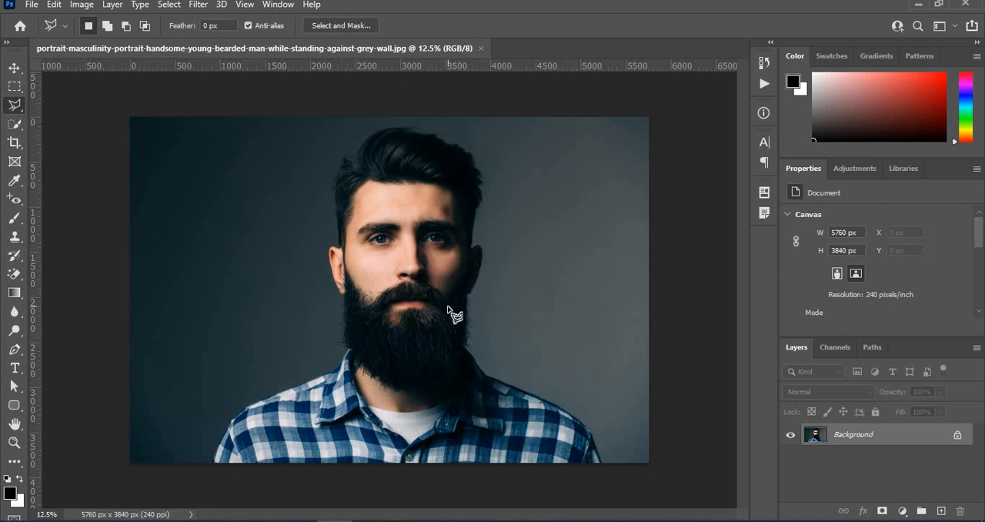
Step: Trace a Polygonal Lasso outline from below the shadowed ear, around the underside of the beard, up to the opposite ear
scroll(448, 307, "up", 3)
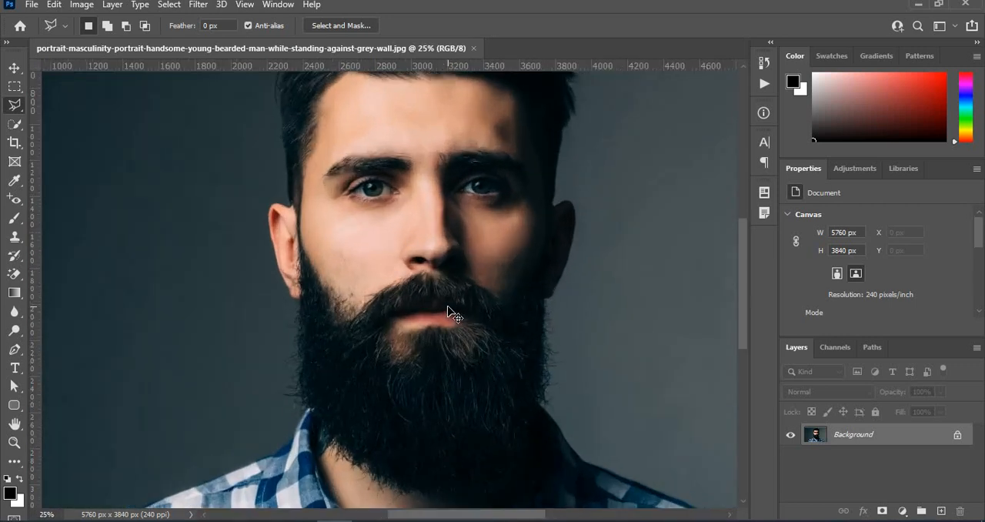
scroll(448, 309, "up", 1)
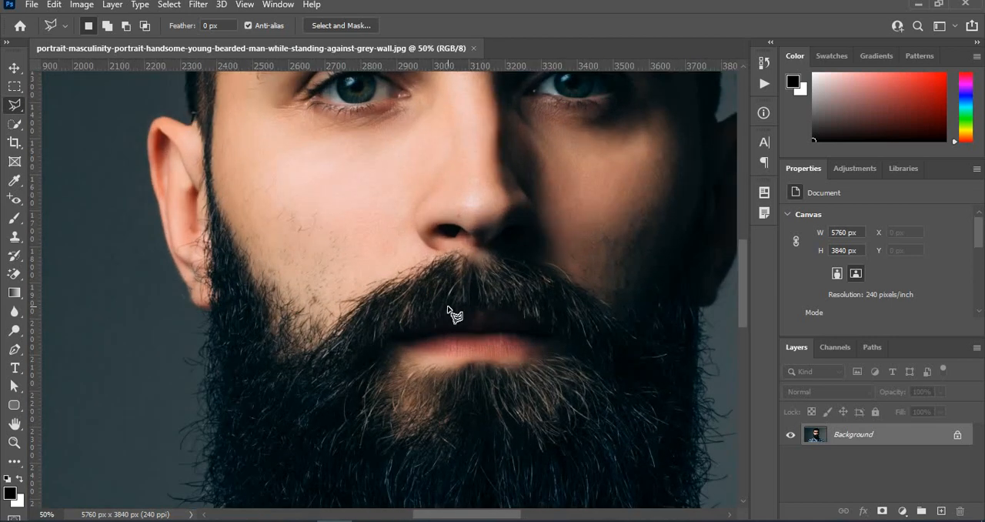
left_click_drag(483, 498, 385, 190)
mouse_move(435, 364)
left_mouse_down()
mouse_move(316, 367)
mouse_move(273, 490)
left_mouse_up()
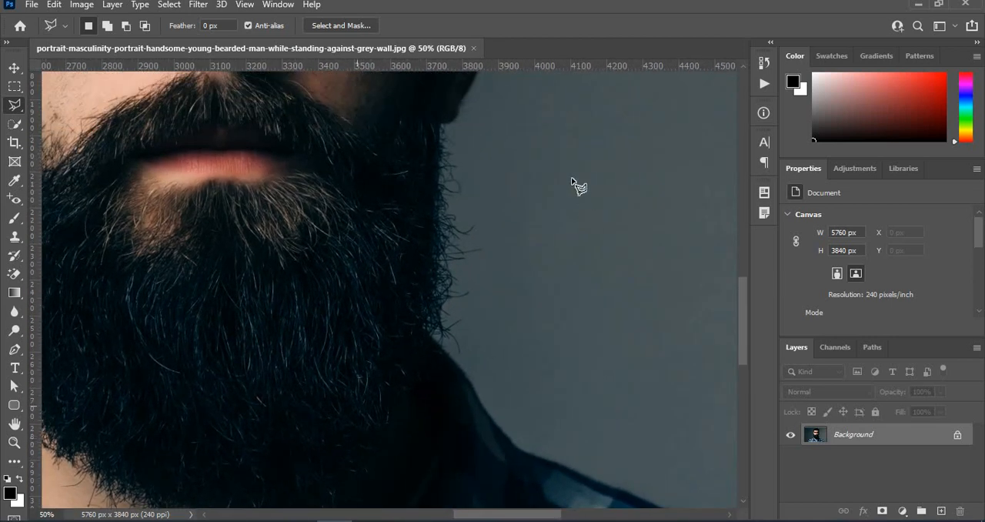
left_click(447, 127)
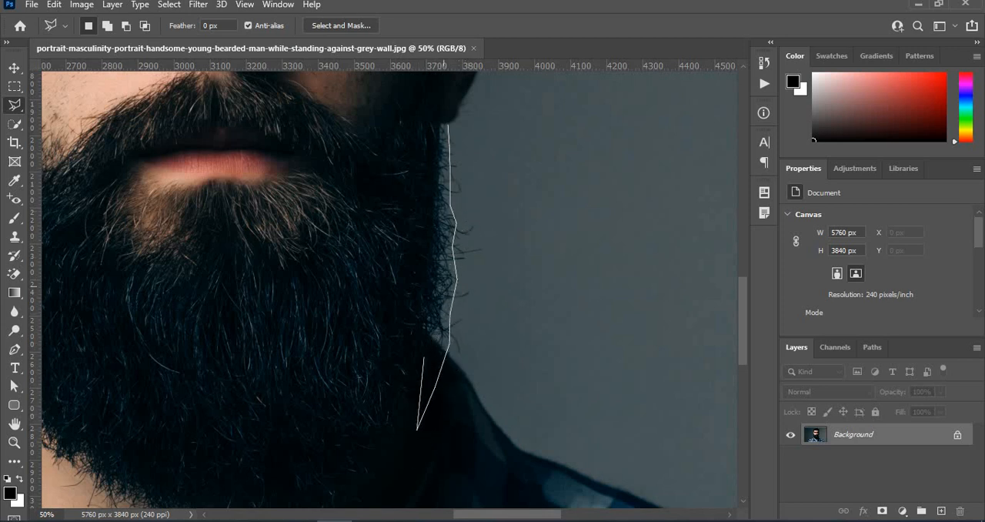
scroll(403, 365, "down", 3)
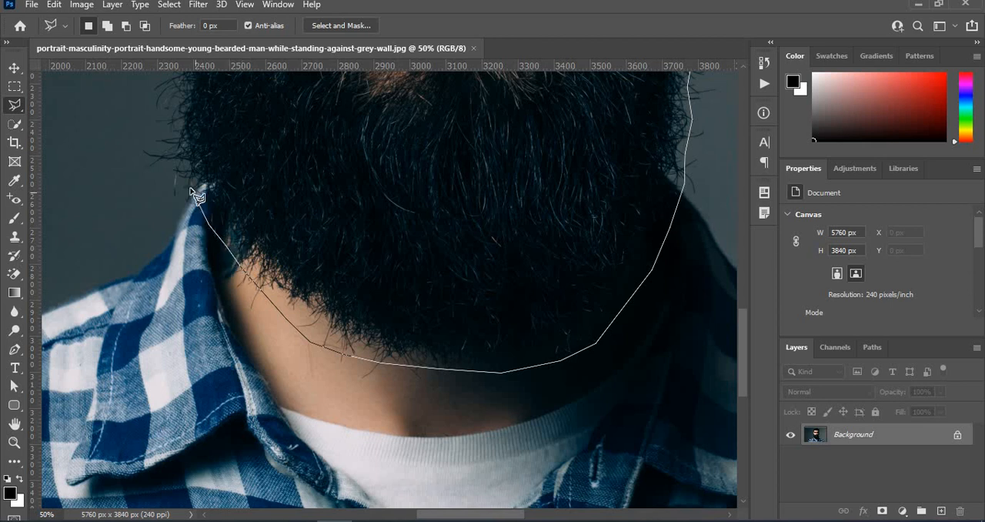
left_click(169, 121)
scroll(189, 92, "up", 3)
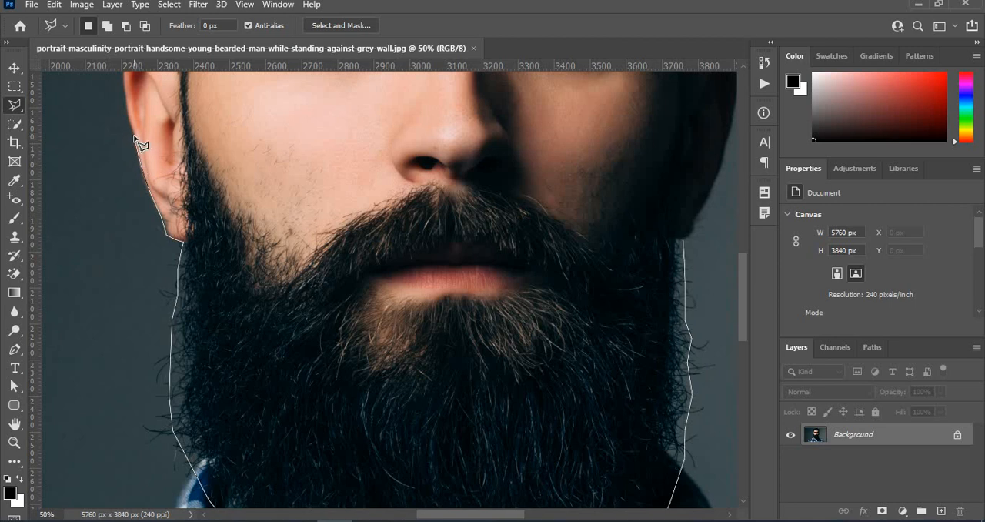
Step: Continue the lasso outline around the ear, the hair and the shadowed ear, closing it at its starting point beside the beard
scroll(134, 140, "up", 3)
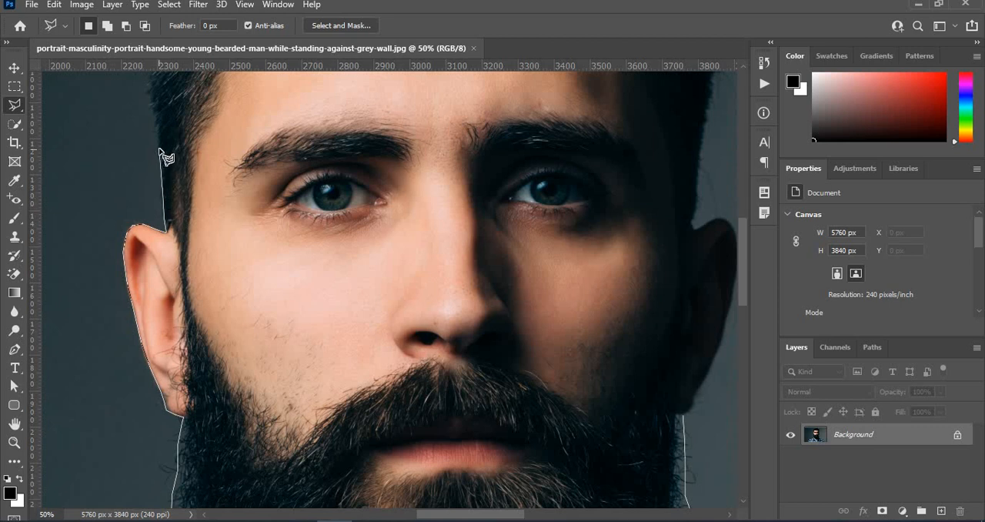
left_click(154, 108)
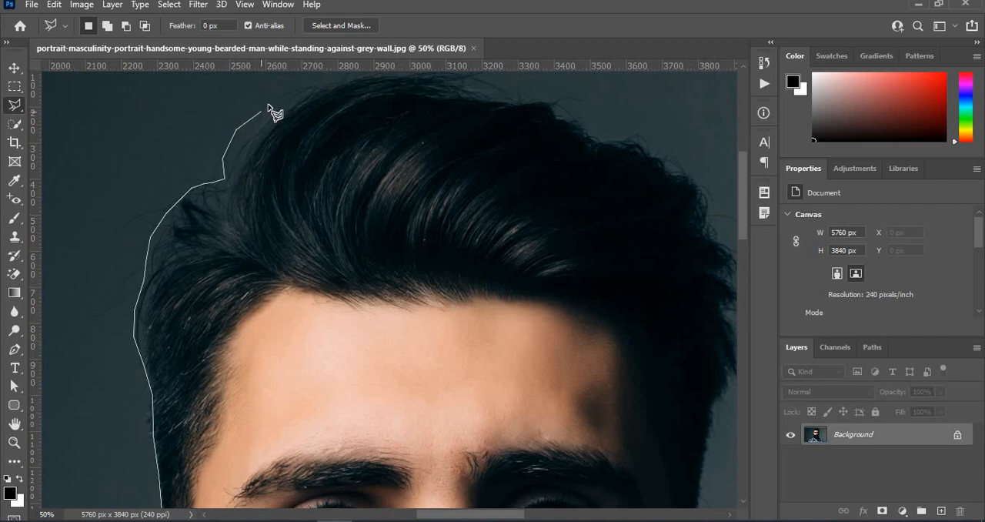
left_click(292, 92)
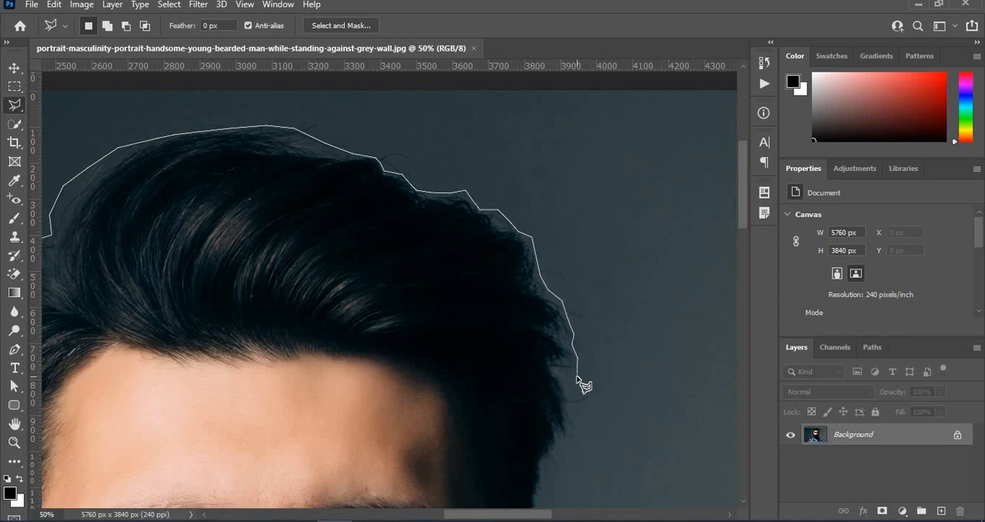
scroll(575, 408, "down", 3)
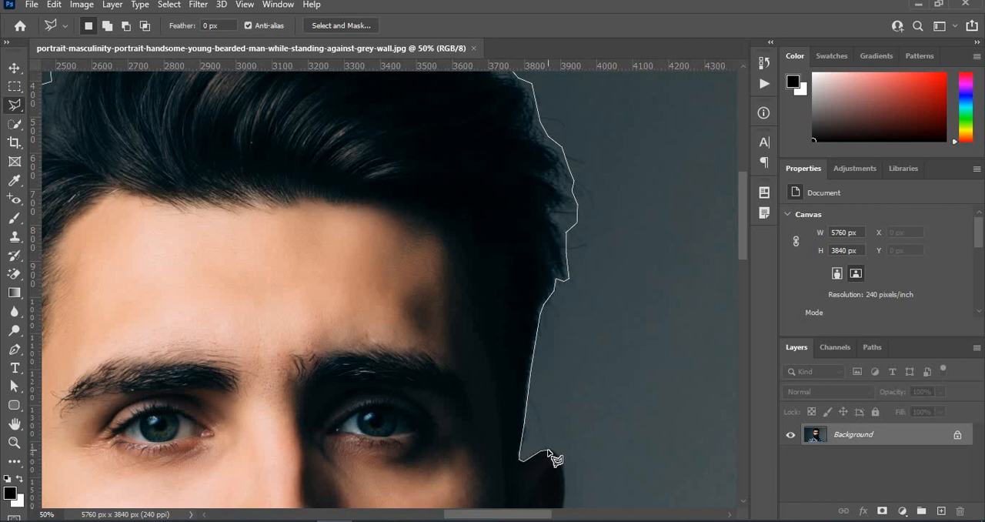
scroll(557, 492, "down", 6)
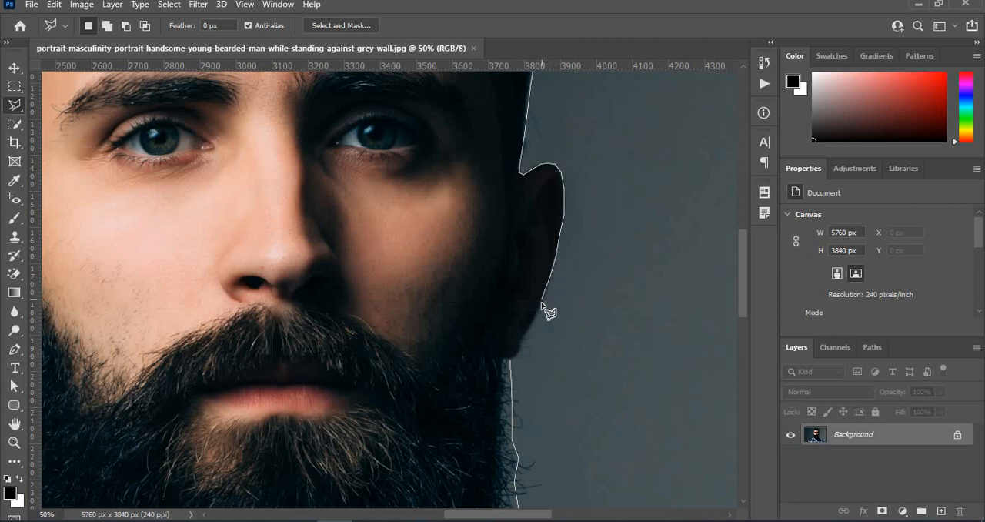
left_click(512, 357)
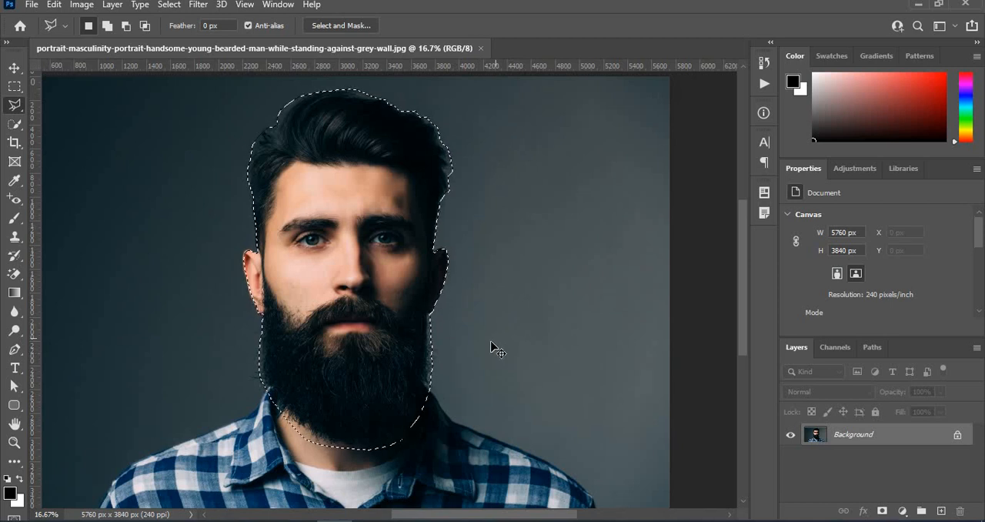
Step: Copy the selected head onto a new layer and apply a Threshold adjustment with level 62 to it
key("ctrl+j")
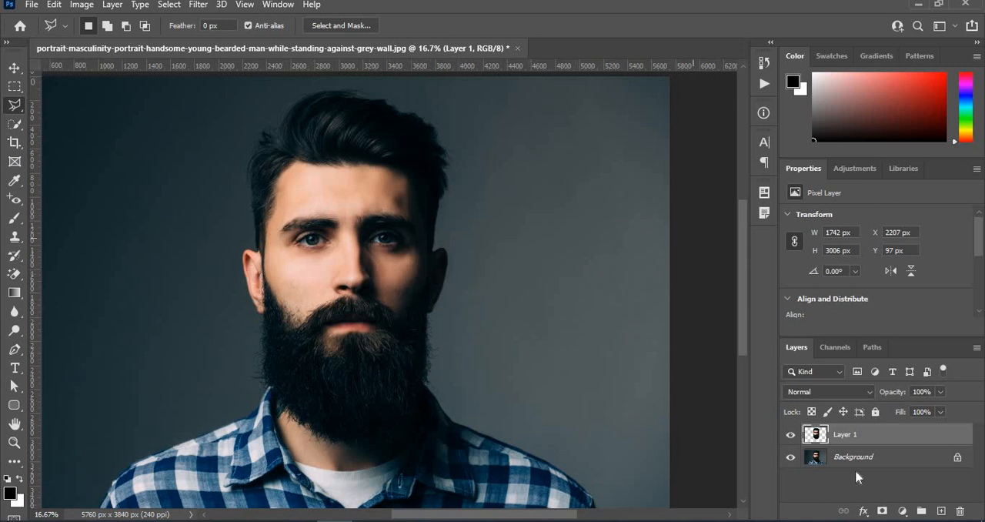
left_click(14, 69)
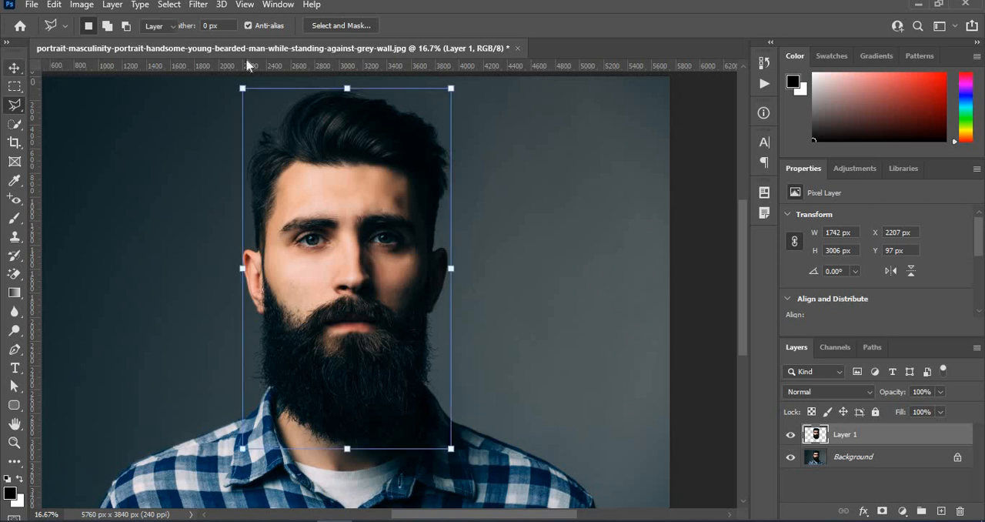
left_click(82, 6)
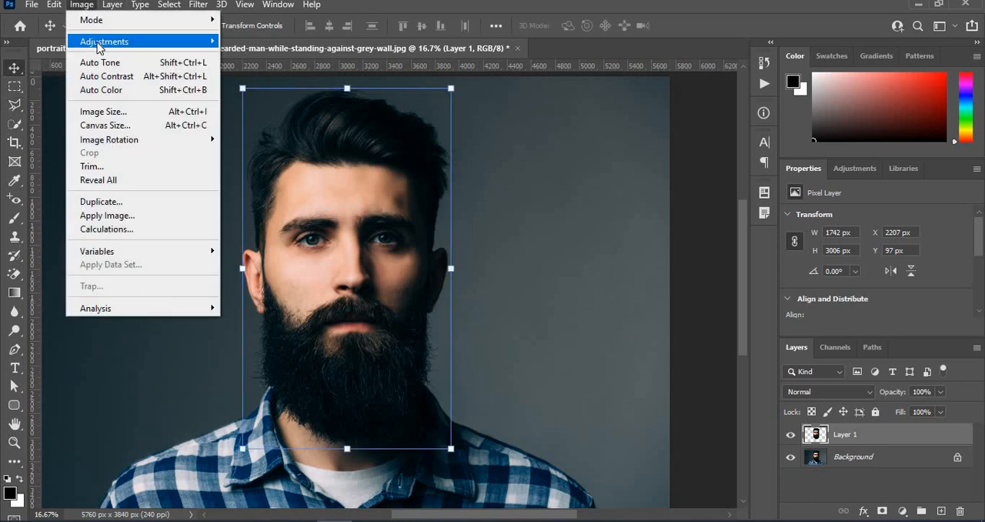
mouse_move(121, 44)
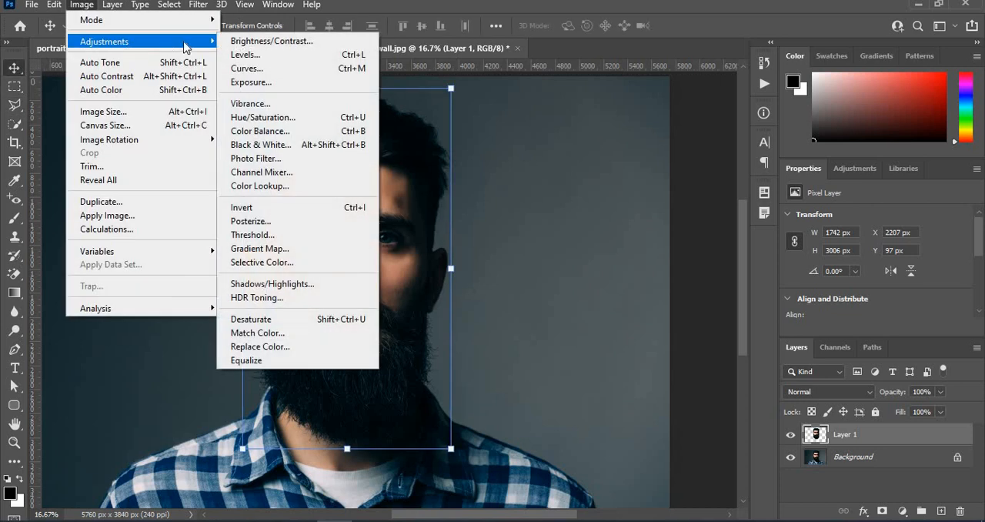
left_click(249, 237)
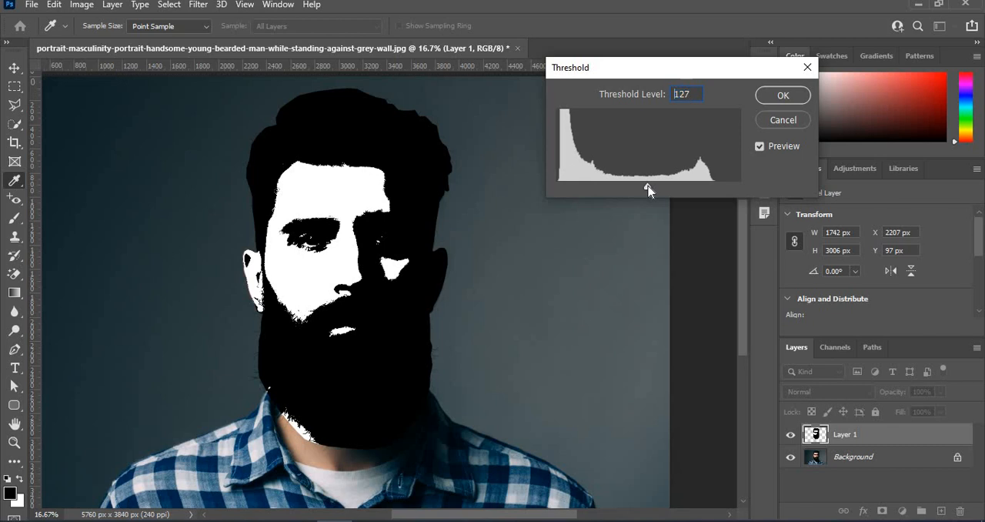
left_click_drag(655, 190, 613, 191)
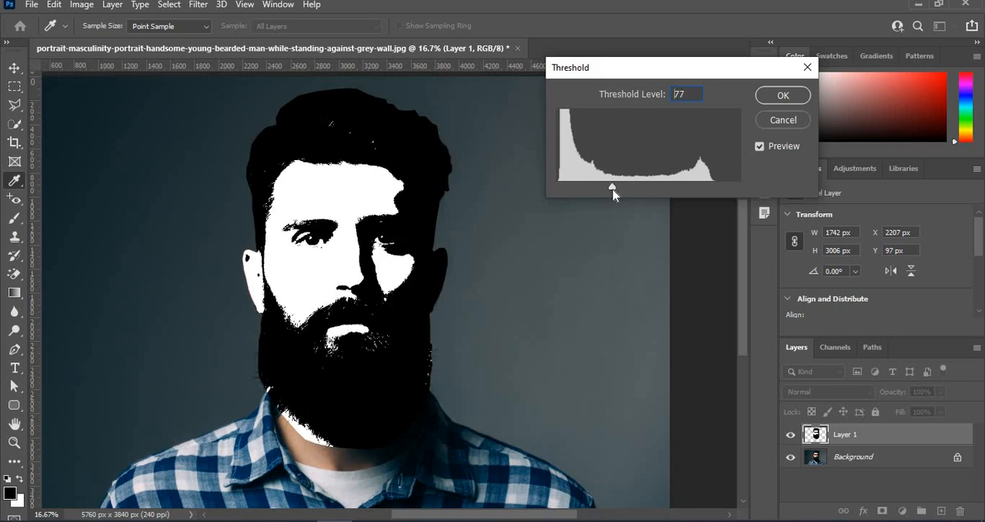
left_click_drag(610, 189, 600, 191)
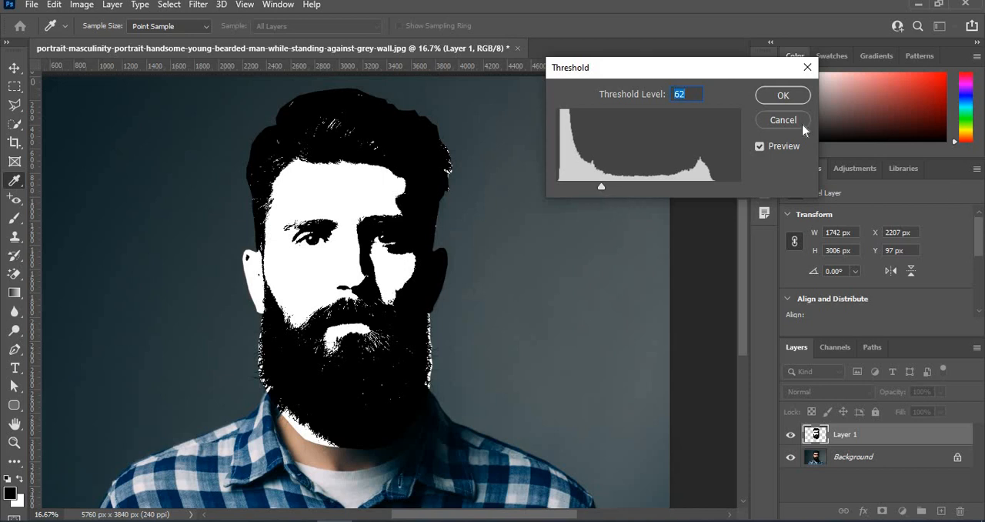
left_click(782, 94)
key("v")
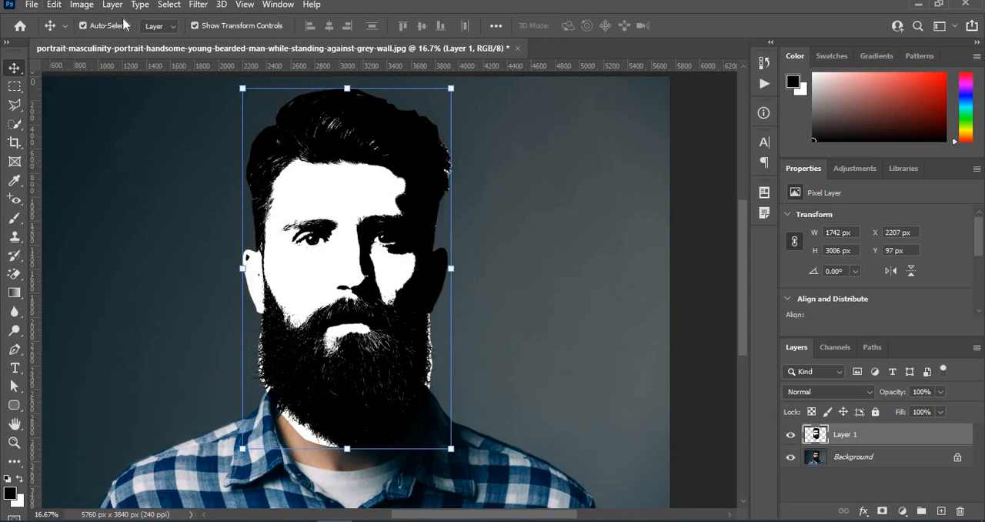
Step: Try a Color Range selection of the head's black areas with fuzziness 0, and deselect it
left_click(170, 8)
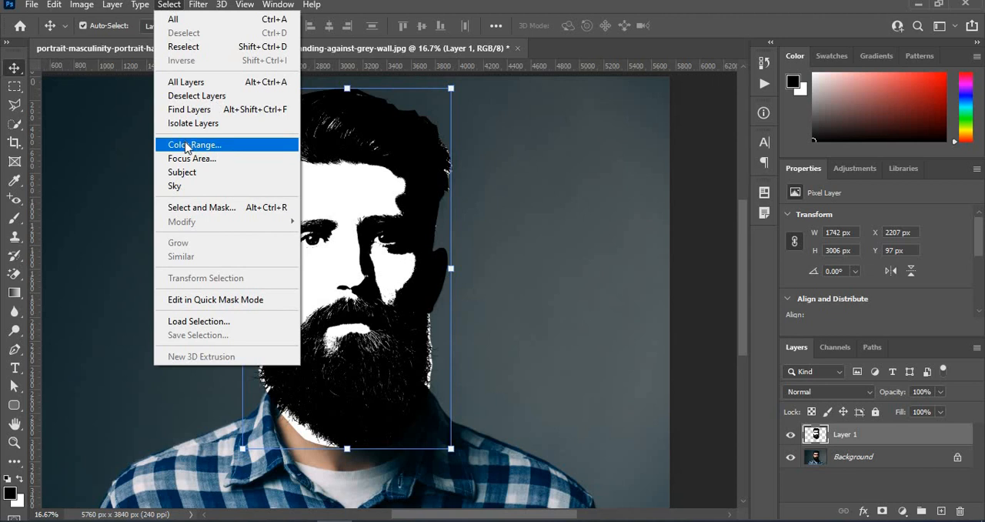
left_click(186, 146)
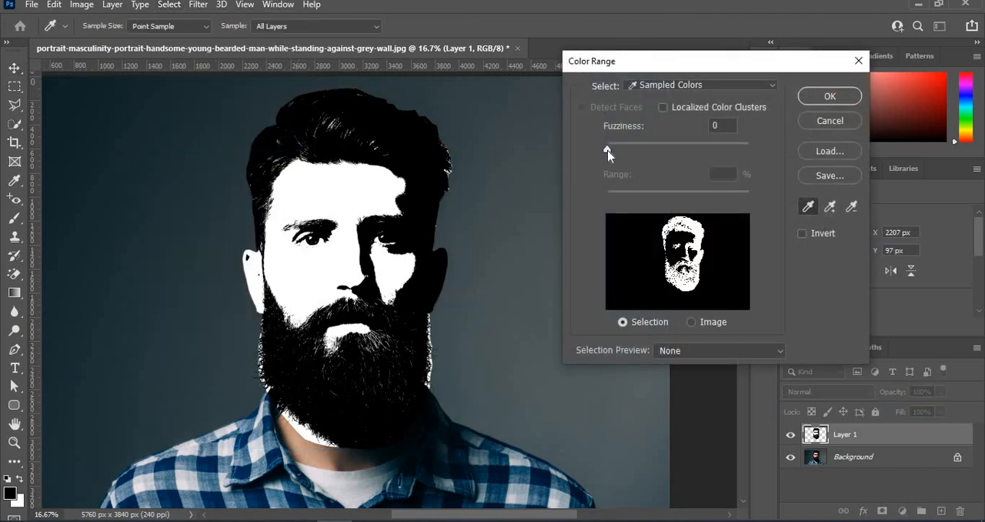
left_click(619, 151)
left_click_drag(619, 151, 607, 151)
left_click(830, 97)
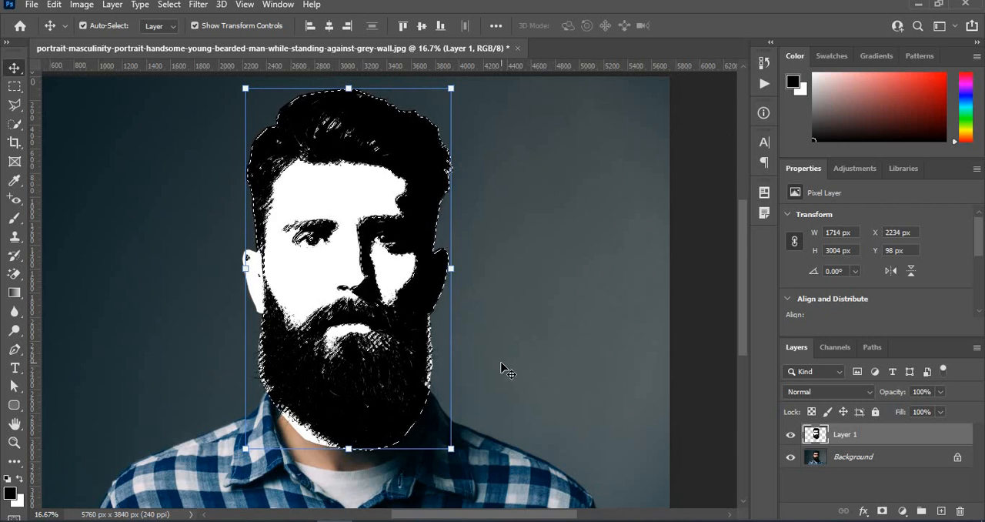
key("ctrl")
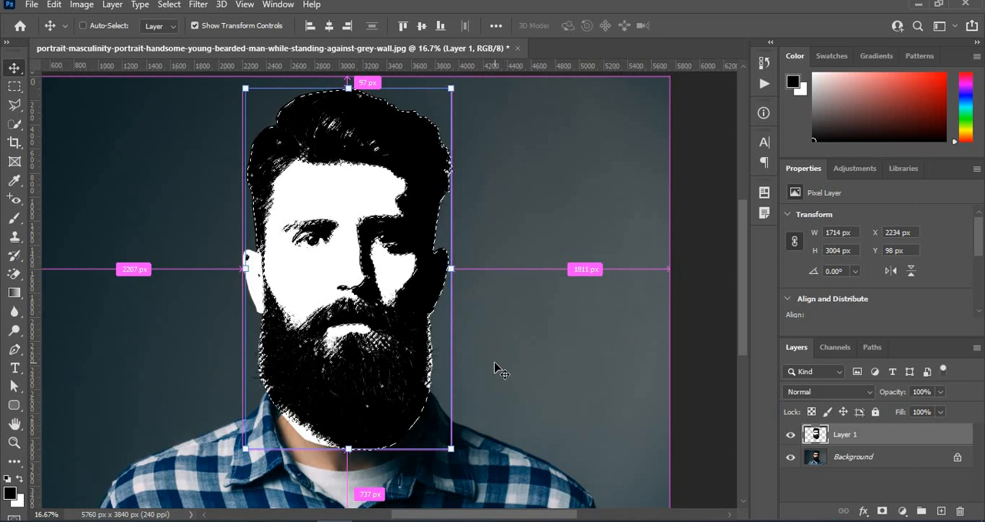
key("ctrl+d")
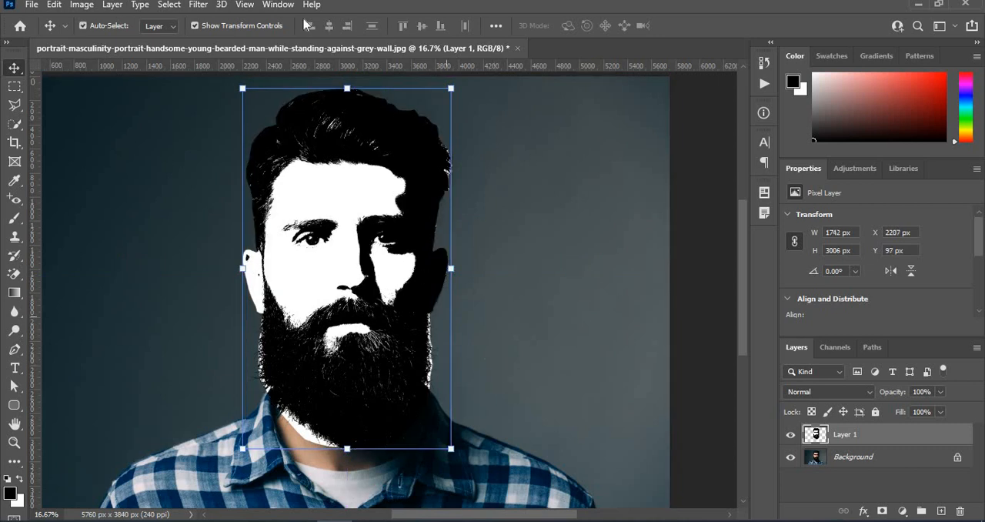
Step: Select the black areas of the threshold head with Color Range, using Sampled Colors and fuzziness 0
left_click(169, 6)
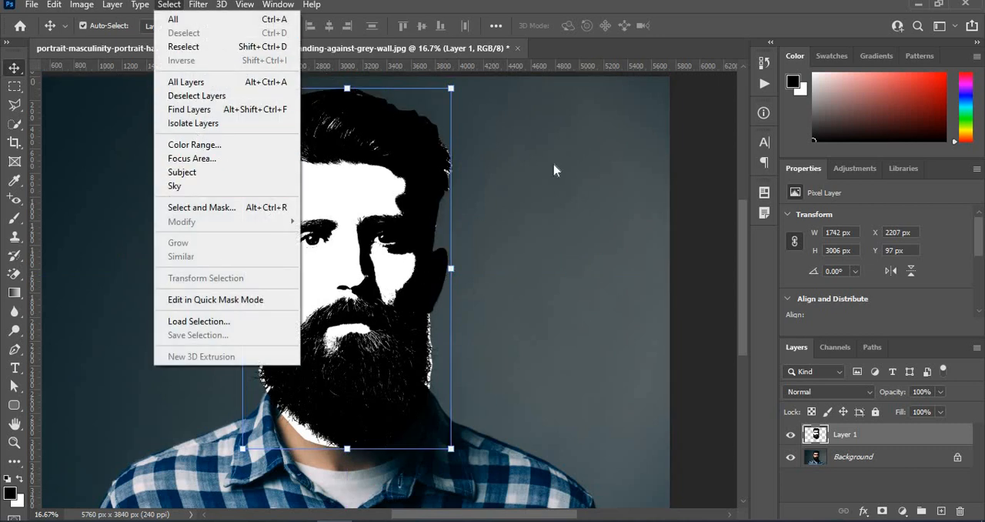
left_click(194, 144)
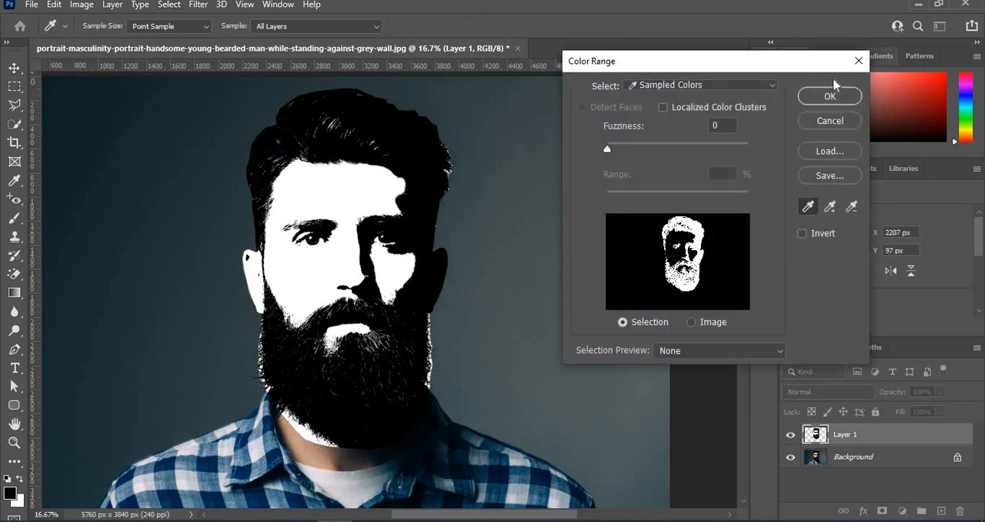
left_click(828, 96)
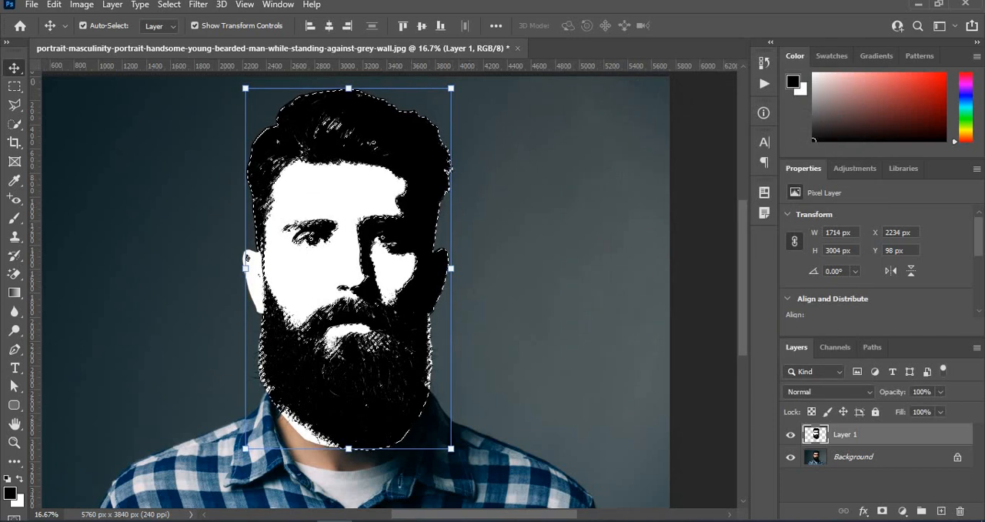
Step: Create a new 1280 x 720 px document at 300 ppi with white background contents from the recent custom preset
left_click(34, 5)
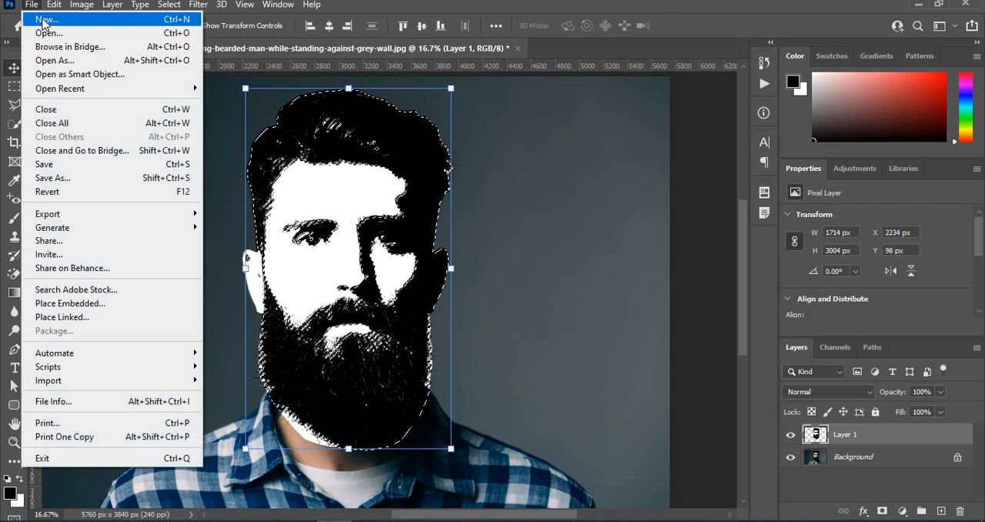
left_click(43, 19)
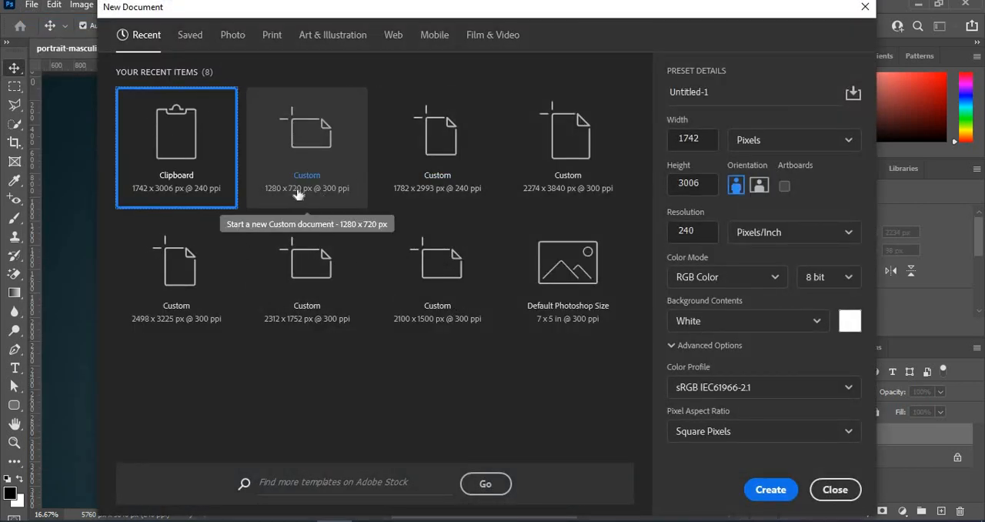
left_click(300, 176)
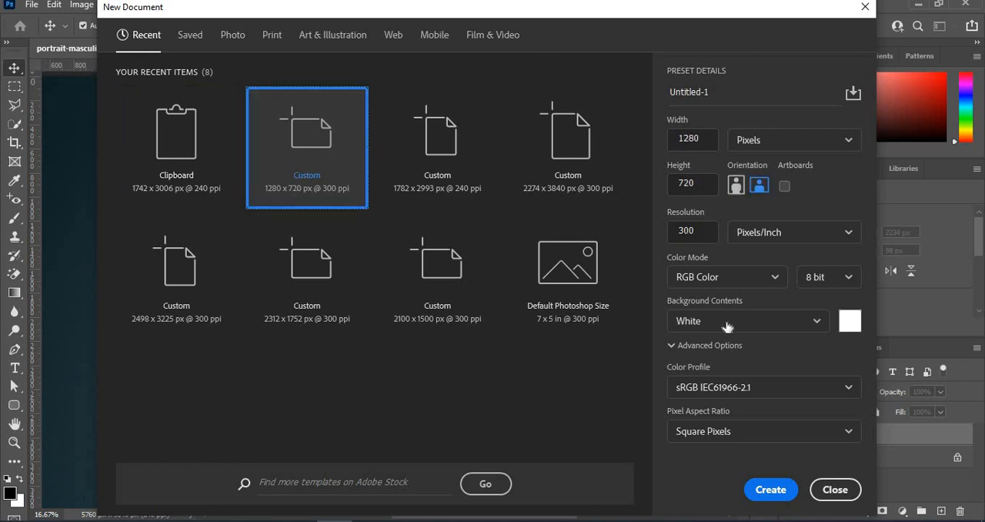
left_click(770, 489)
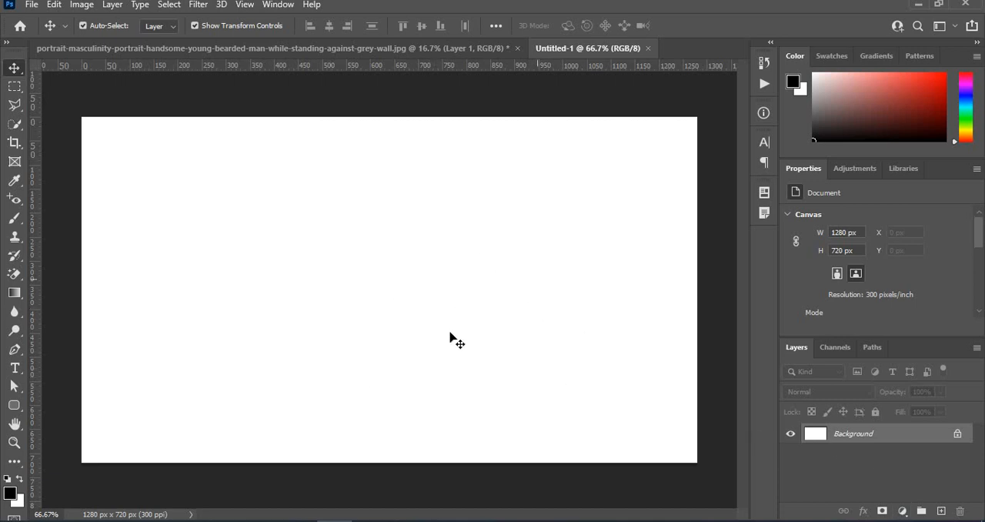
Step: Add a Gradient Fill layer above the background using the black-to-white preset from the Basics group
left_click(901, 511)
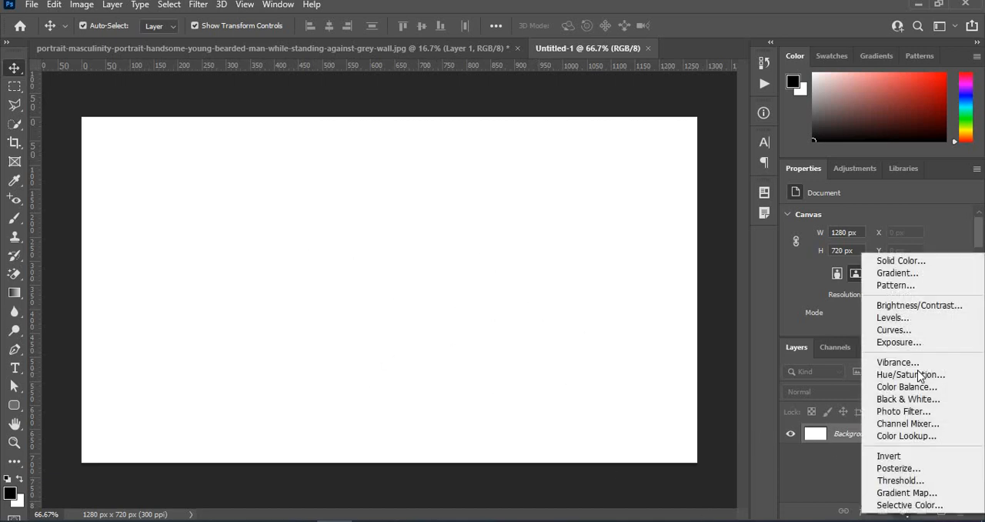
left_click(838, 273)
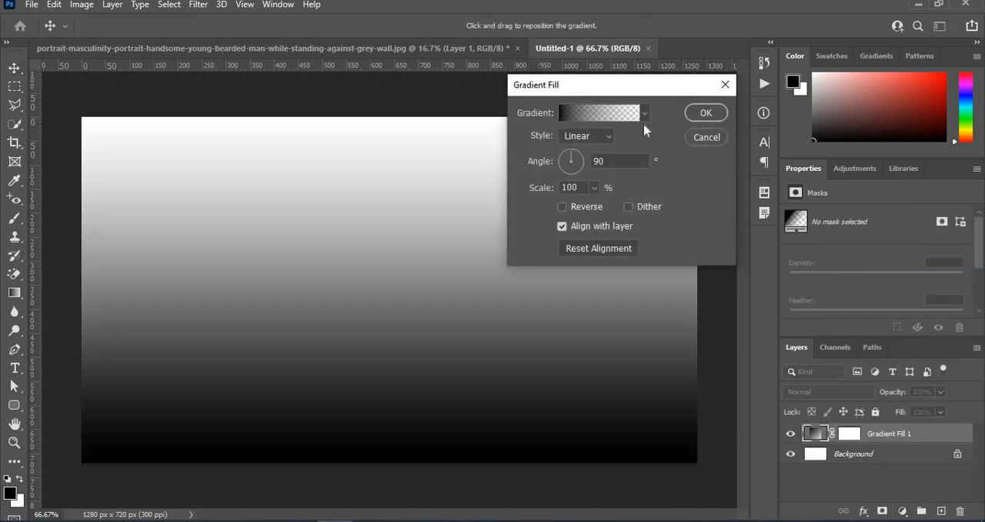
left_click(644, 114)
left_click(590, 164)
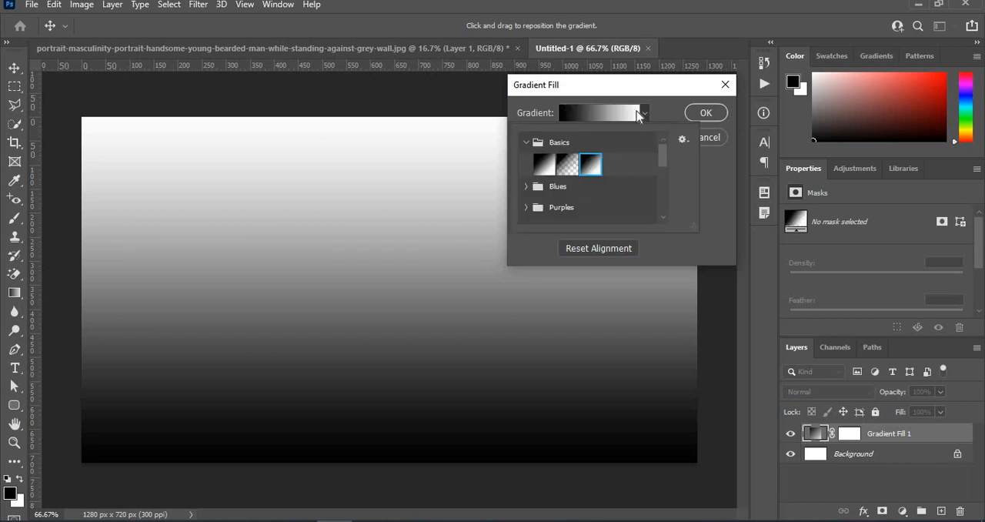
left_click(645, 114)
Step: Set the gradient fill to Radial style, reversed, with a scale of 232%, and apply it
left_click(608, 138)
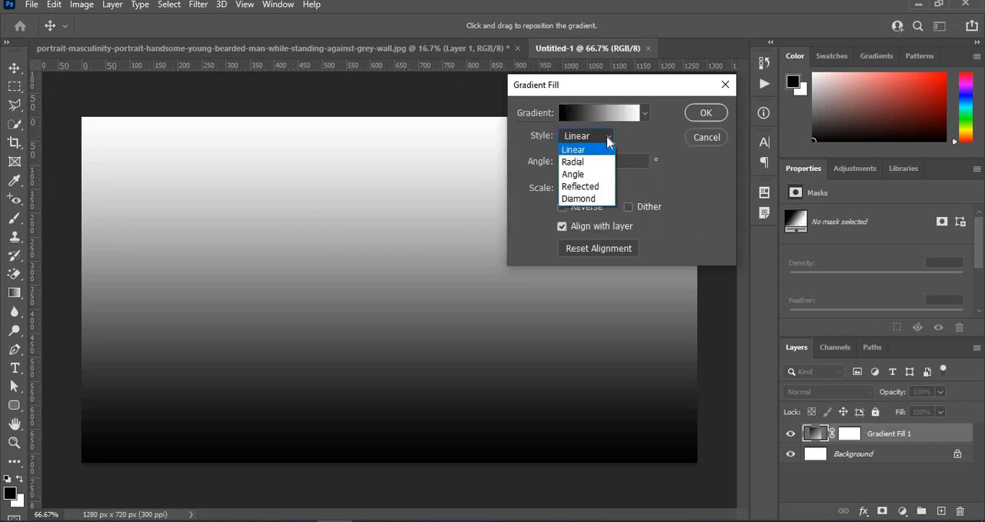
left_click(572, 162)
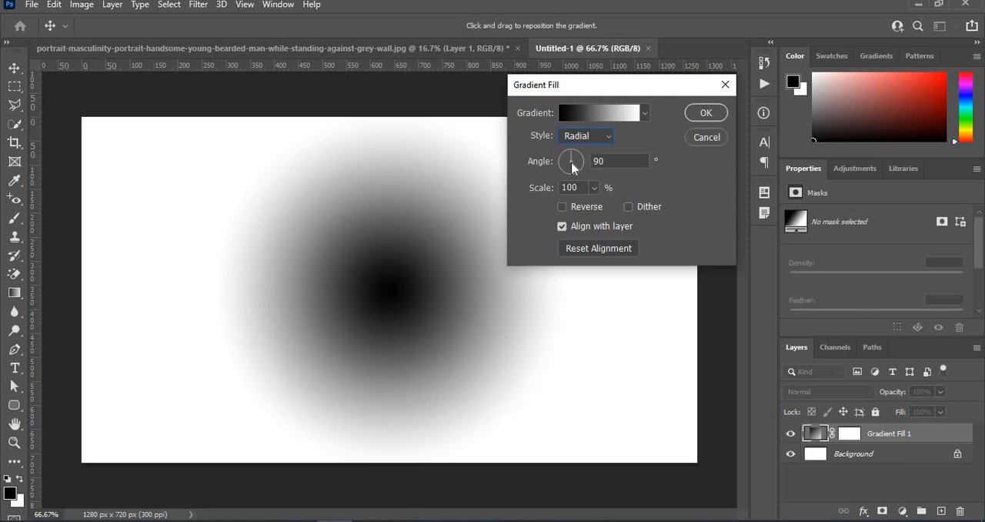
left_click(560, 207)
left_click(594, 187)
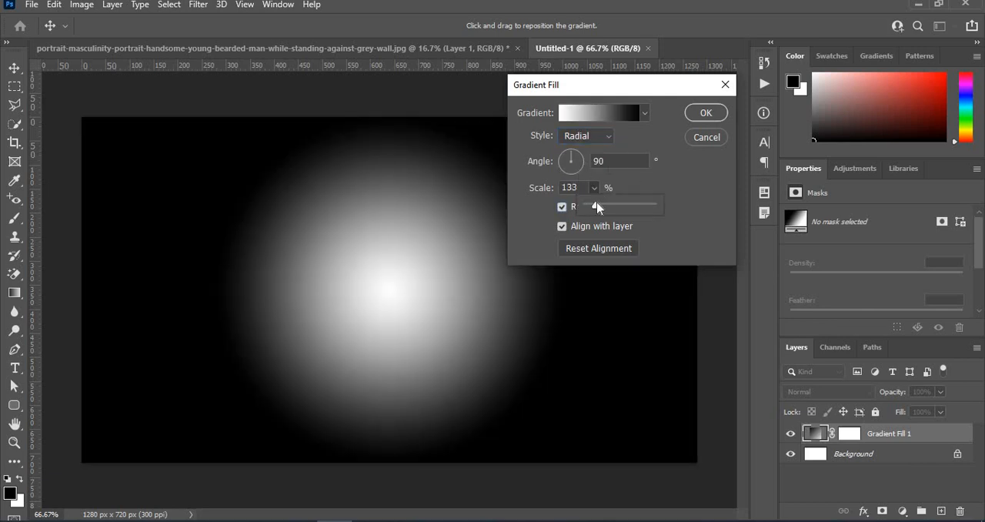
left_click_drag(597, 207, 603, 206)
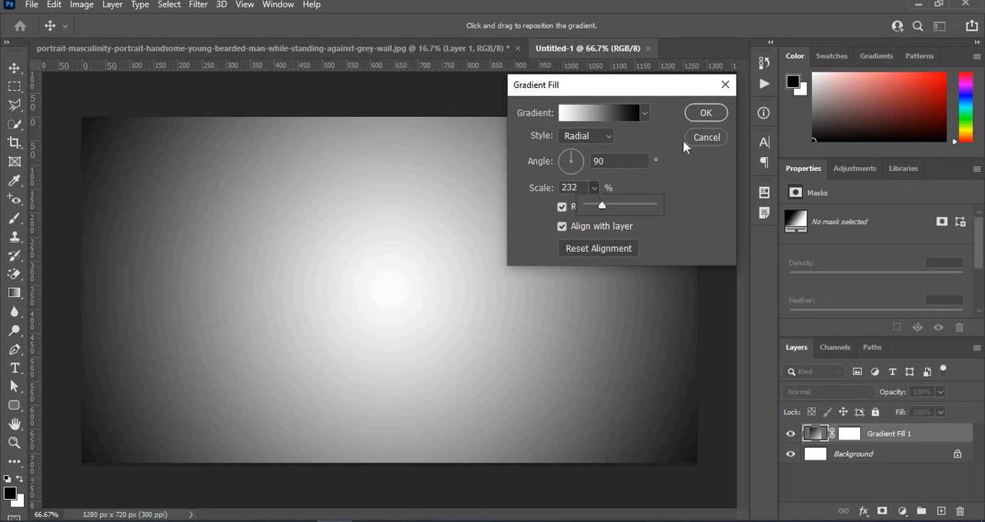
left_click(717, 115)
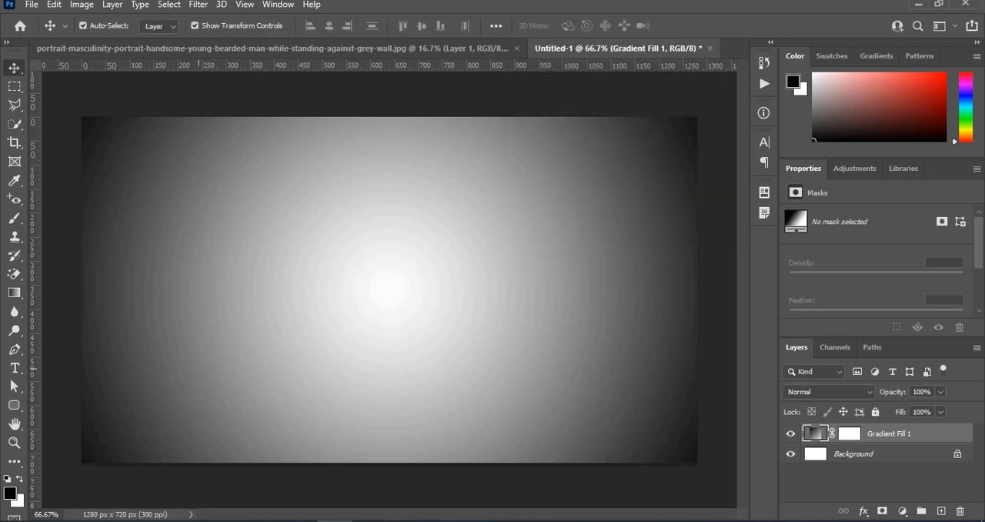
Step: Move the selected black head areas from the portrait into the Untitled-1 document and scale them down to about 30%
left_click(319, 51)
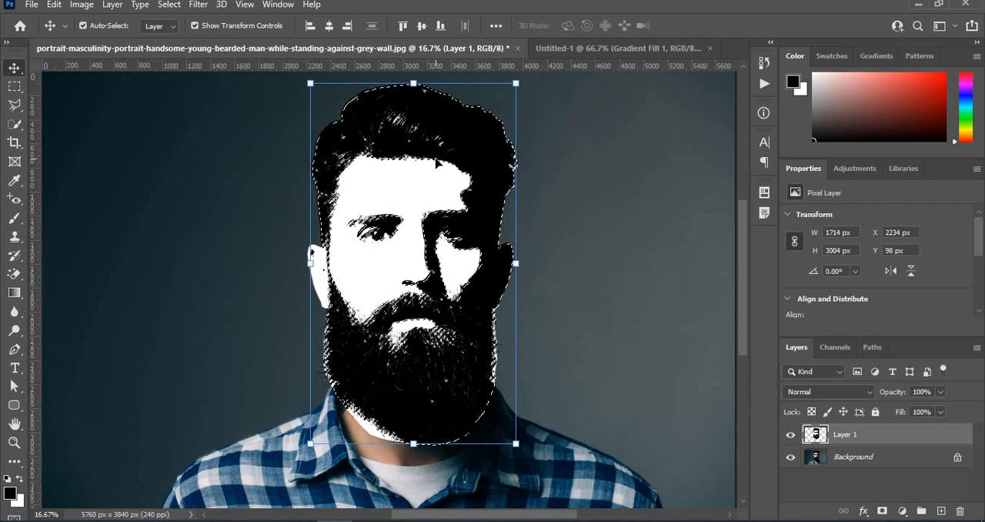
left_click_drag(437, 164, 397, 234)
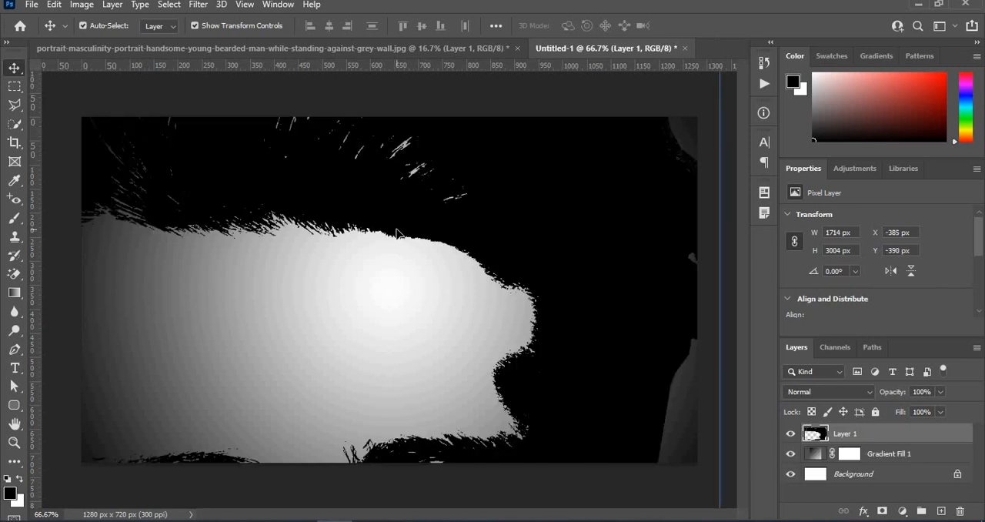
key("ctrl+minus")
key("ctrl+minus")
key("ctrl+minus")
key("ctrl+minus")
key("ctrl+minus")
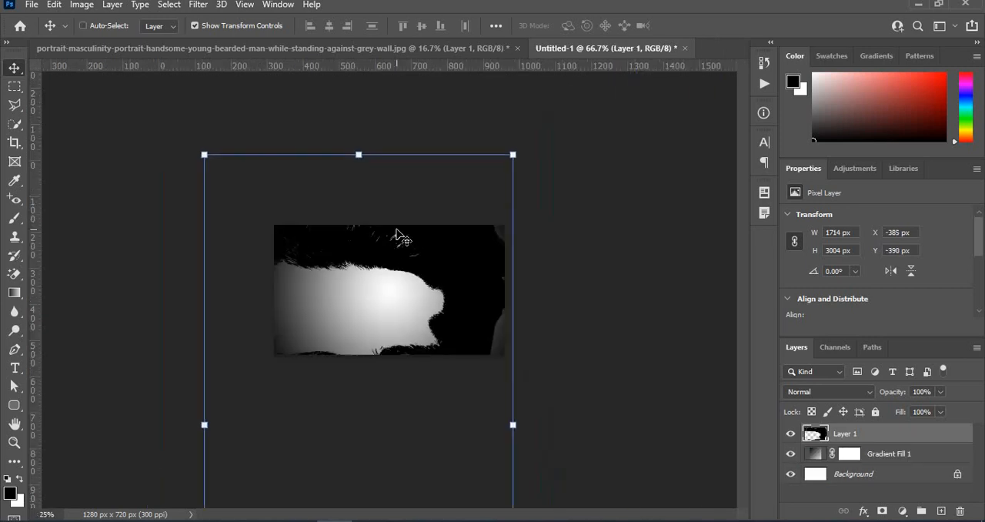
key("ctrl+minus")
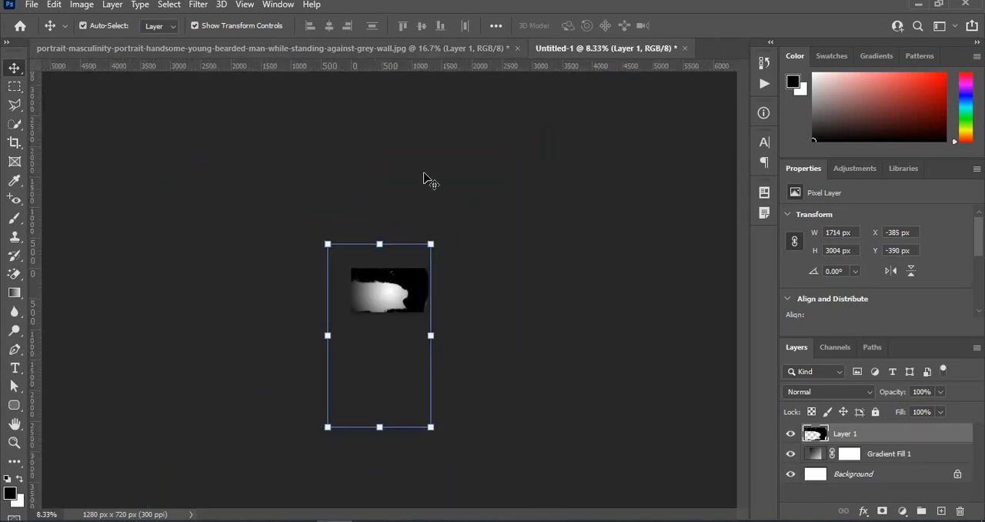
left_click_drag(327, 428, 400, 303)
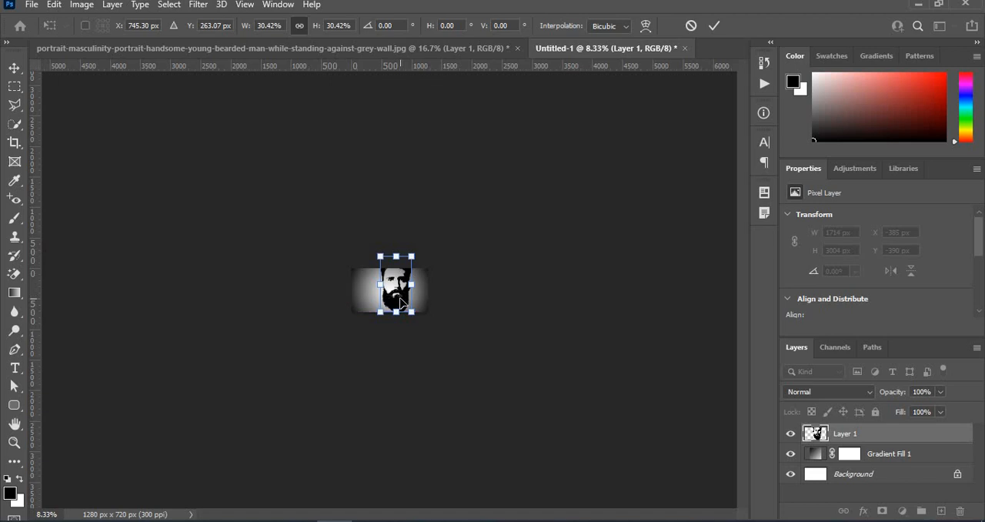
Step: Scale the head cutout to about 19%, place it at about X 640 px, Y 330 px, and commit the transform
key("ctrl+plus")
key("ctrl+plus")
key("ctrl+plus")
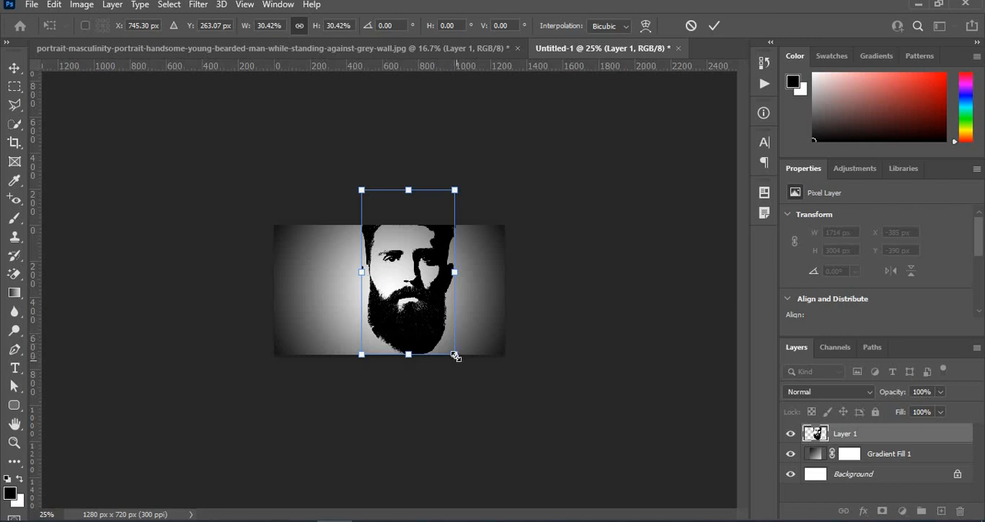
left_click_drag(454, 356, 394, 314)
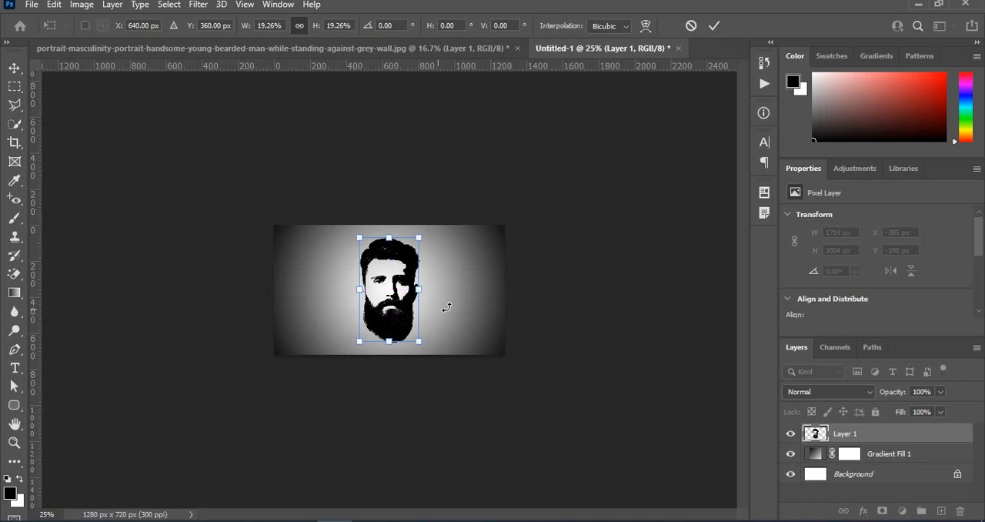
scroll(446, 307, "up", 3)
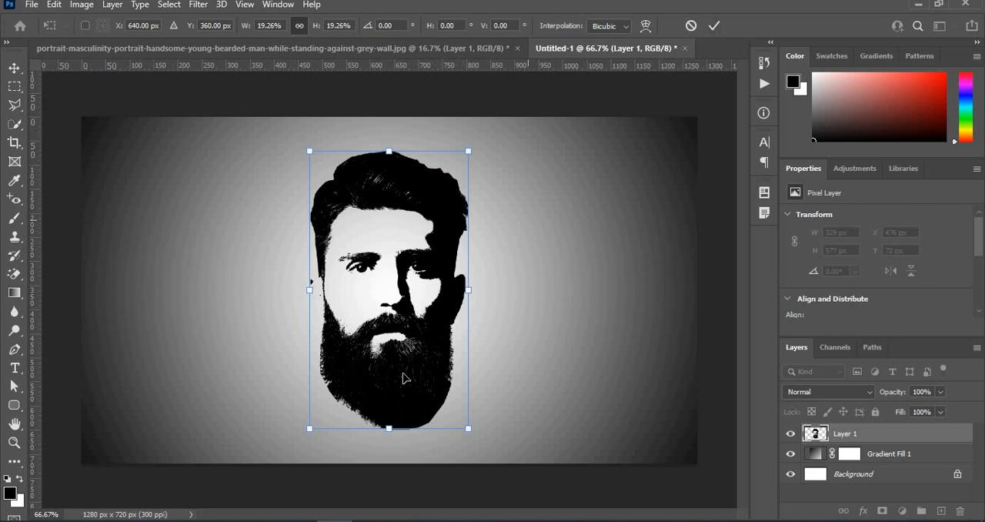
left_click_drag(403, 374, 404, 359)
key("Return")
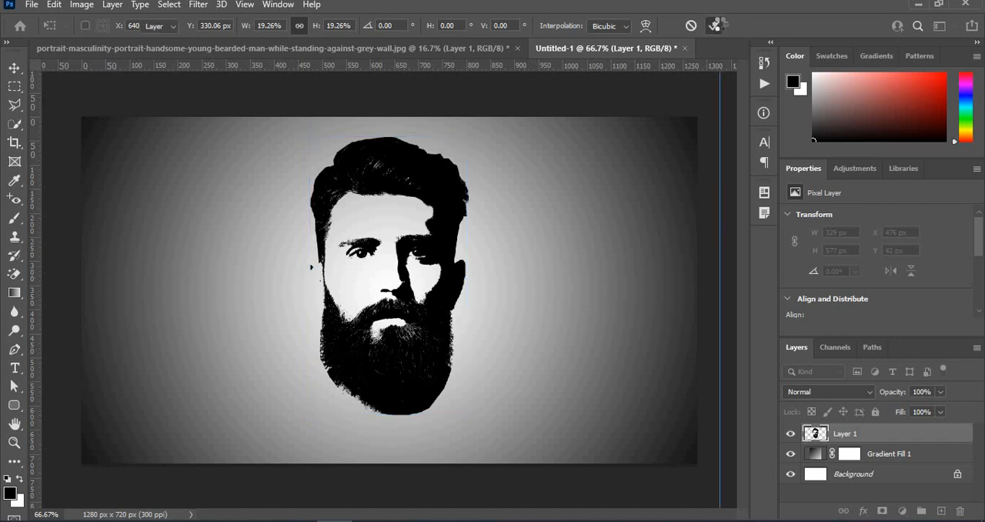
Step: Place the triangles-1430105_1280 image from the Downloads folder over the whole canvas
left_click(299, 521)
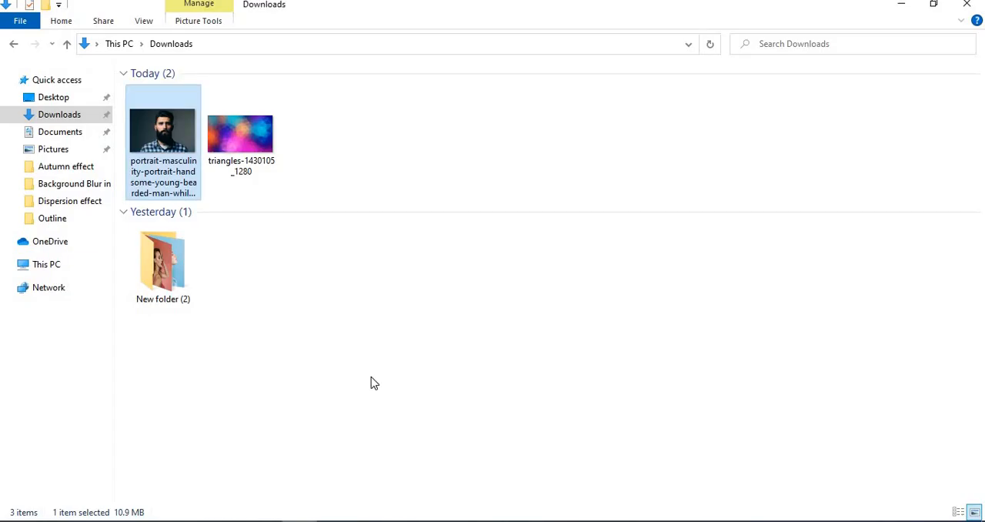
left_click_drag(227, 141, 382, 293)
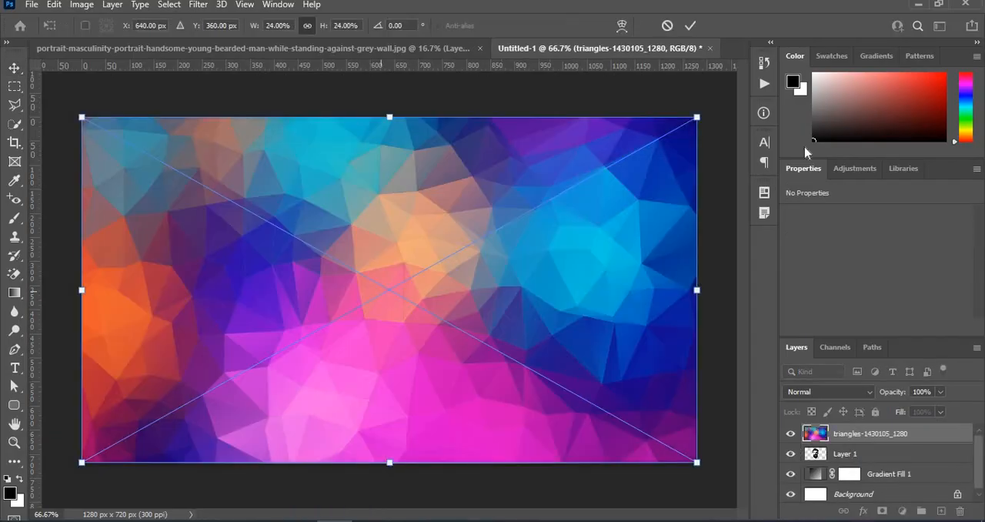
left_click(691, 29)
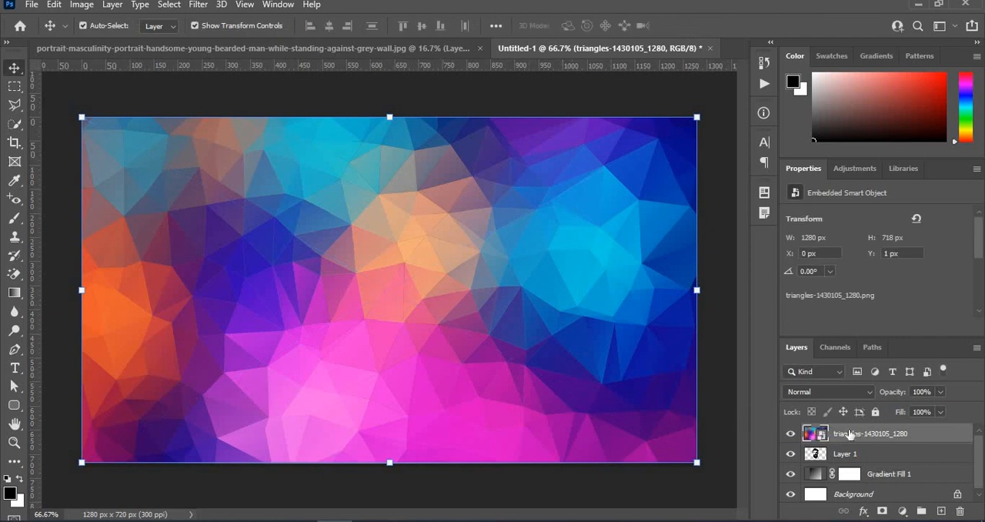
Step: Clip the triangles image to the head layer and shift it to about X 165 px, Y 2 px
right_click(860, 437)
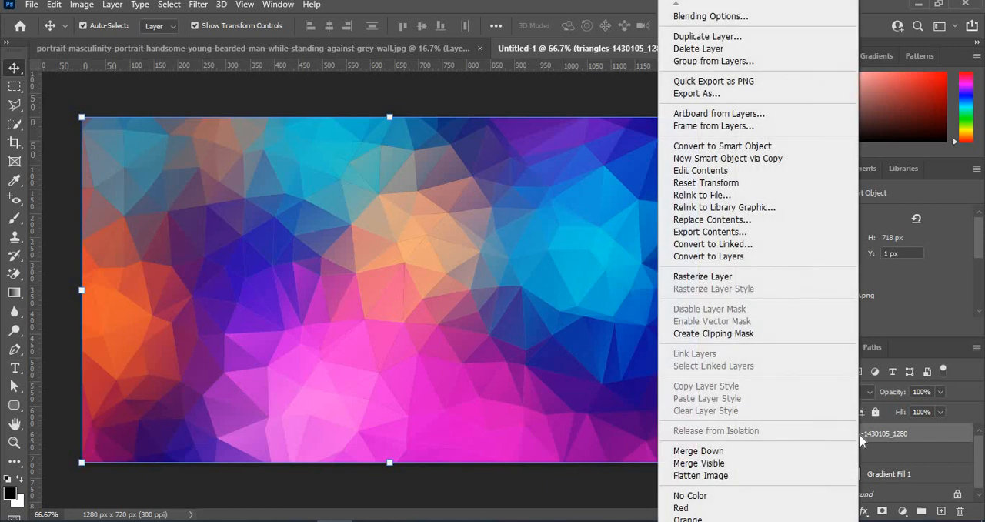
left_click(733, 333)
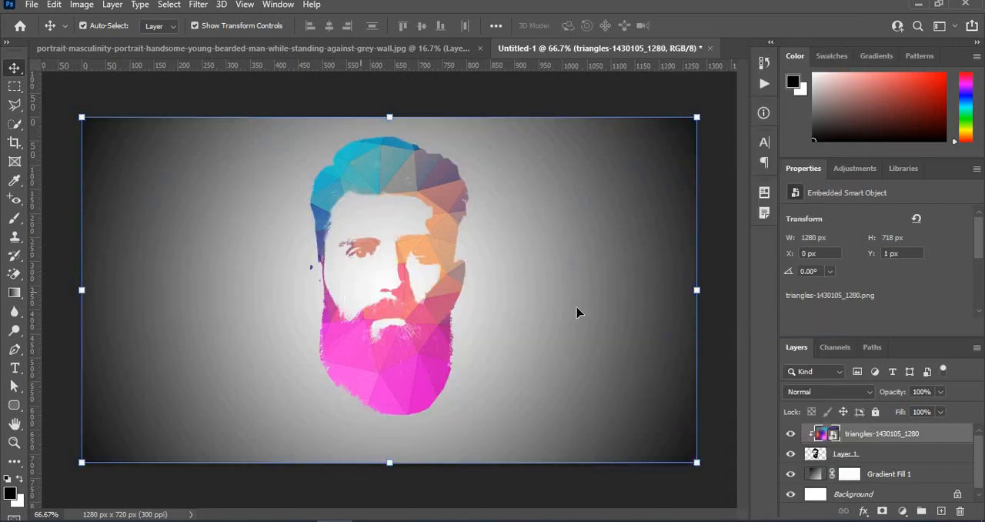
left_click_drag(410, 354, 491, 359)
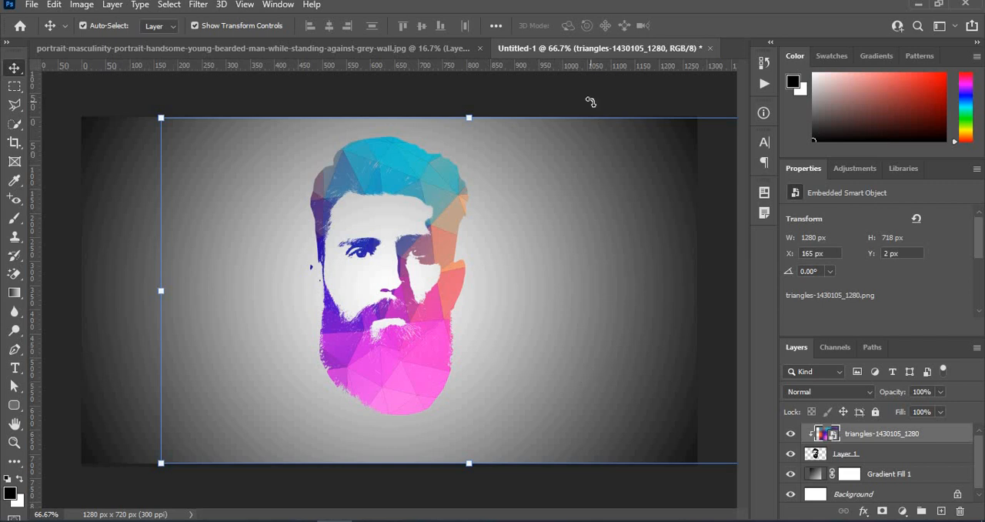
key("ctrl+t")
left_click(670, 26)
Step: Try entering the text "Face Logo" below the beard with the Horizontal Type Mask tool
key("t")
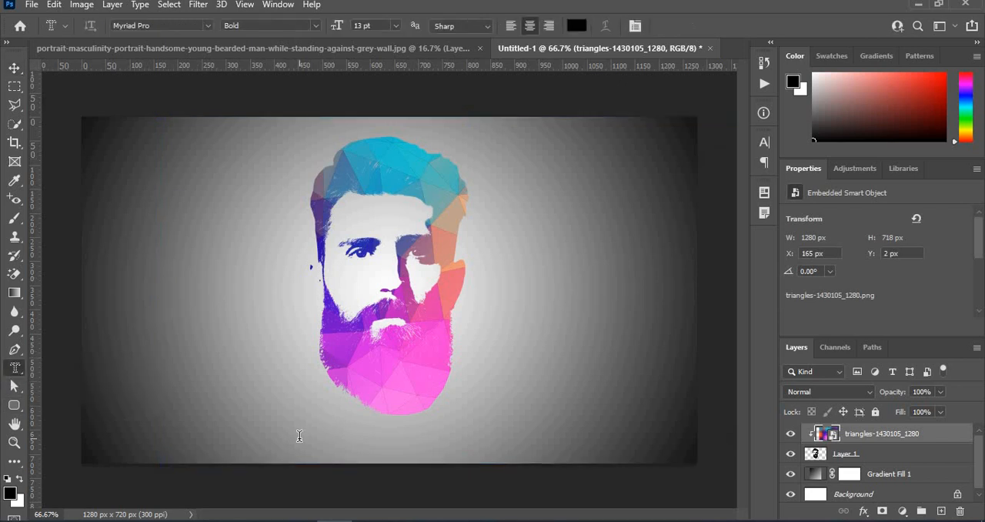
left_click(300, 435)
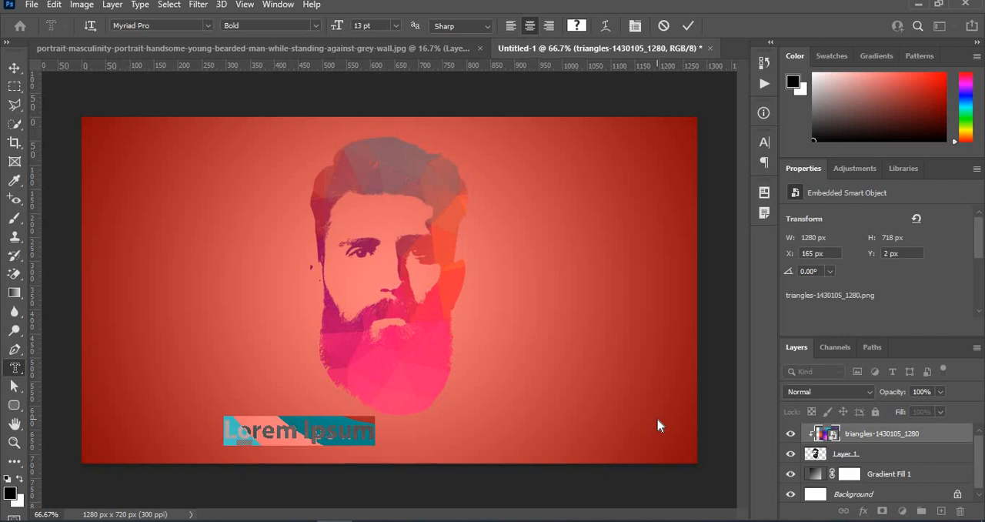
type("Fa")
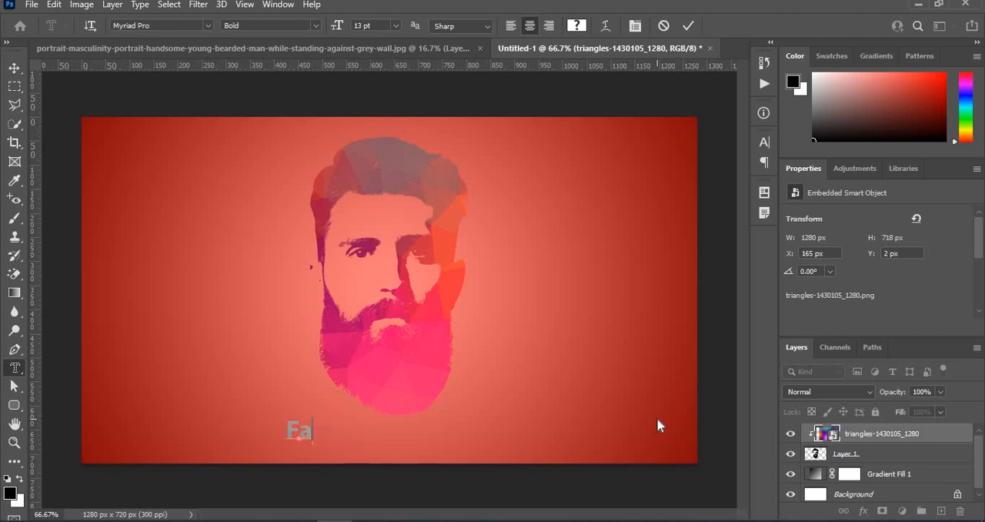
type("ce")
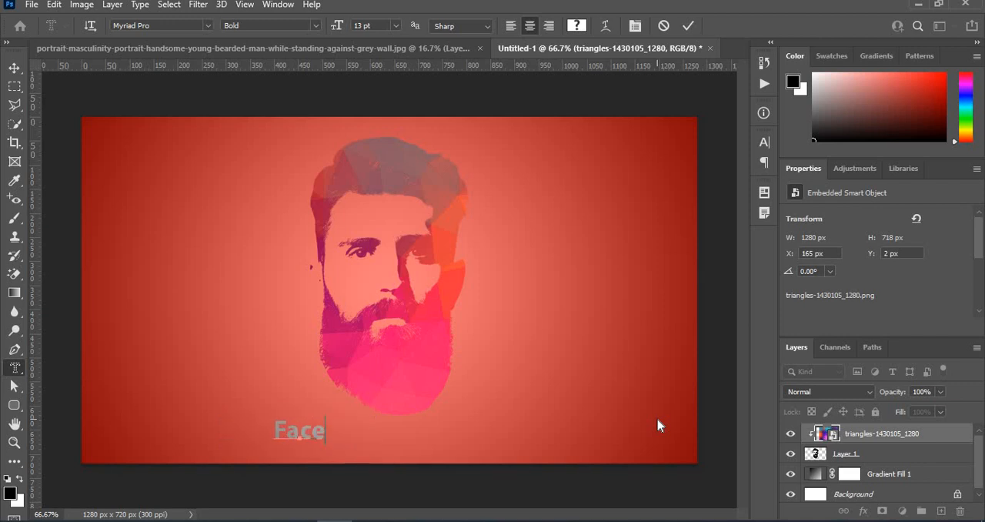
type(" logo")
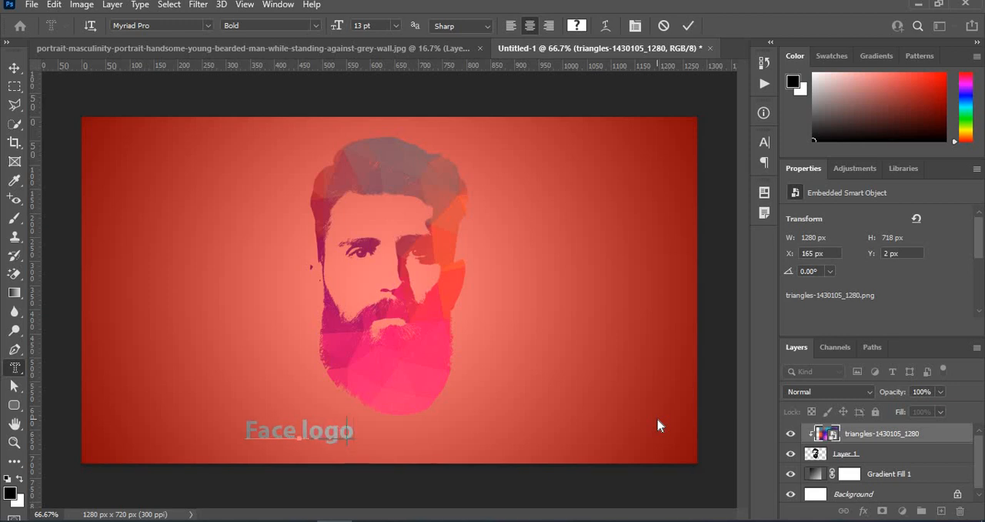
key("BackSpace")
key("BackSpace")
key("BackSpace")
key("BackSpace")
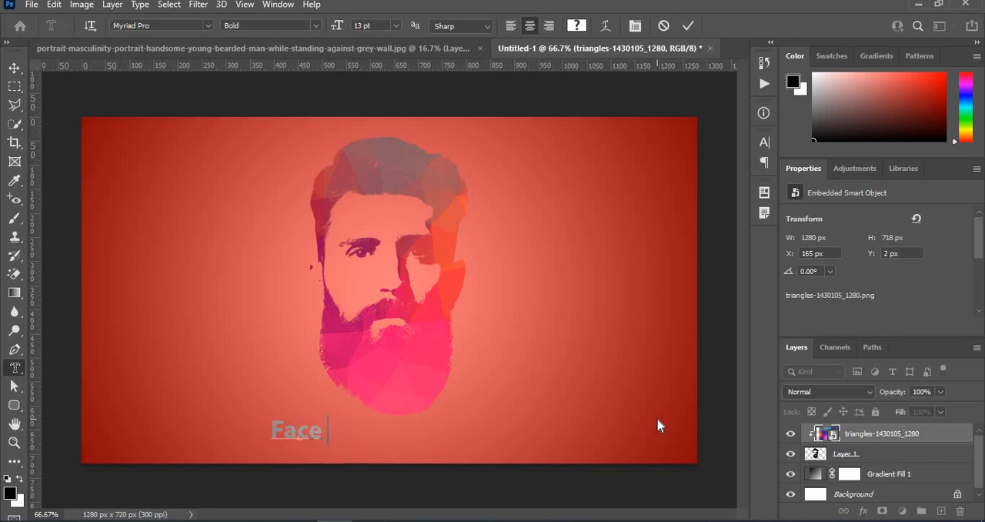
type("LO")
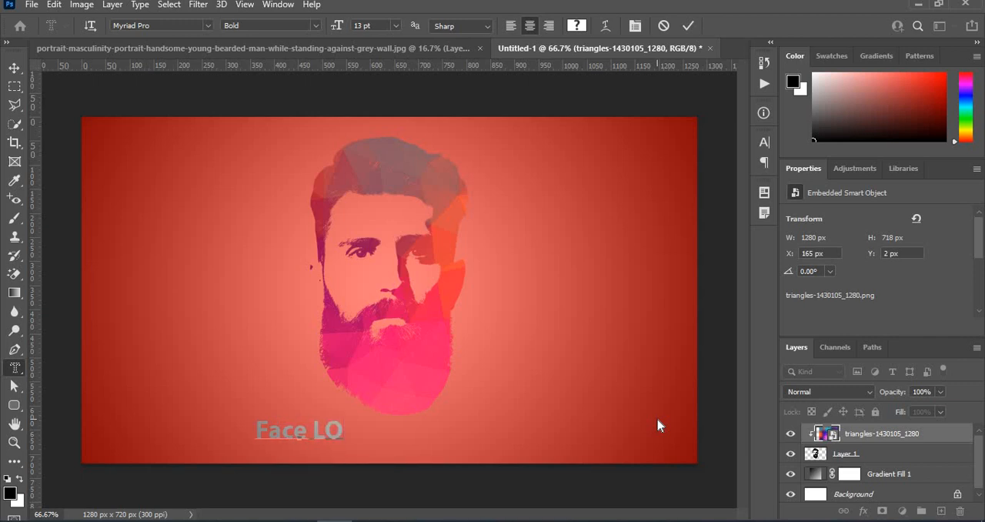
key("BackSpace")
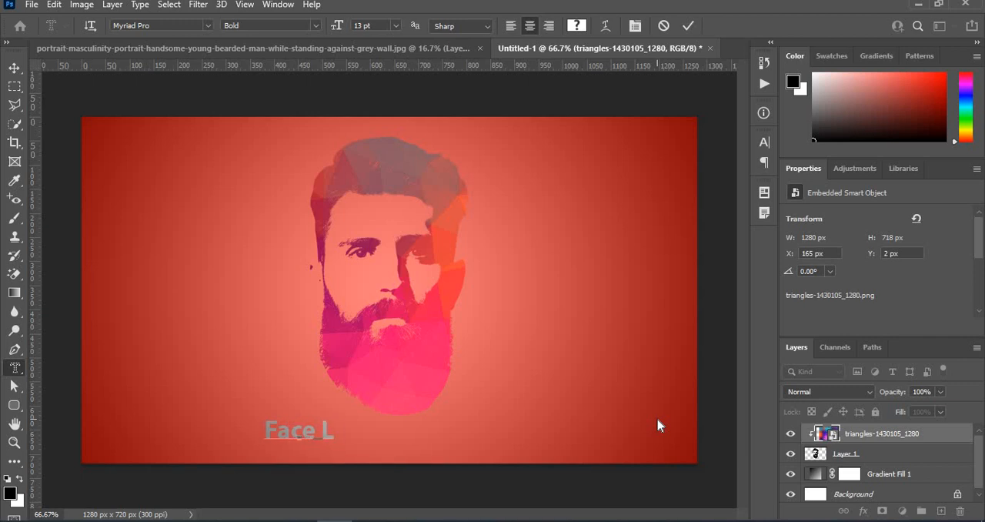
type("ogo")
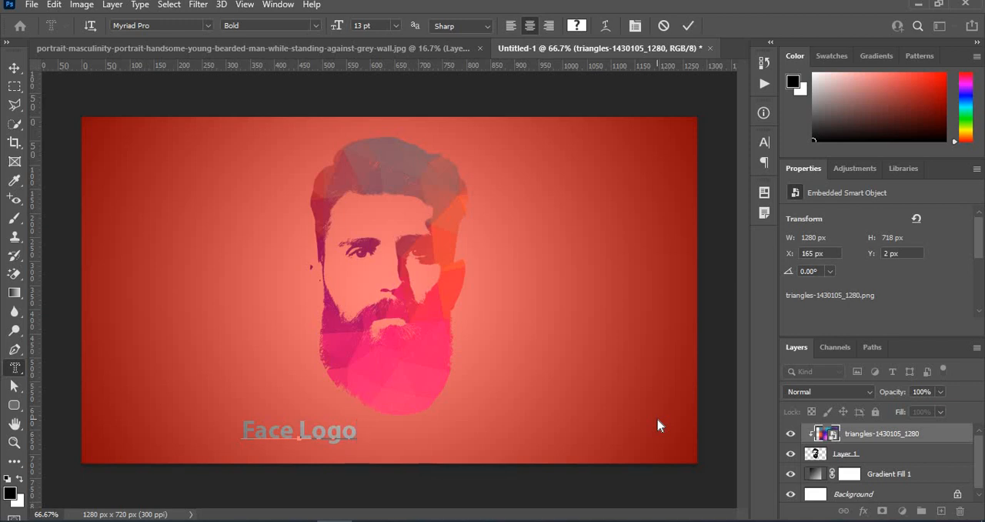
Step: Center the "Face Logo" type mask under the head, commit it, and deselect the text selection
left_click_drag(476, 457, 535, 463)
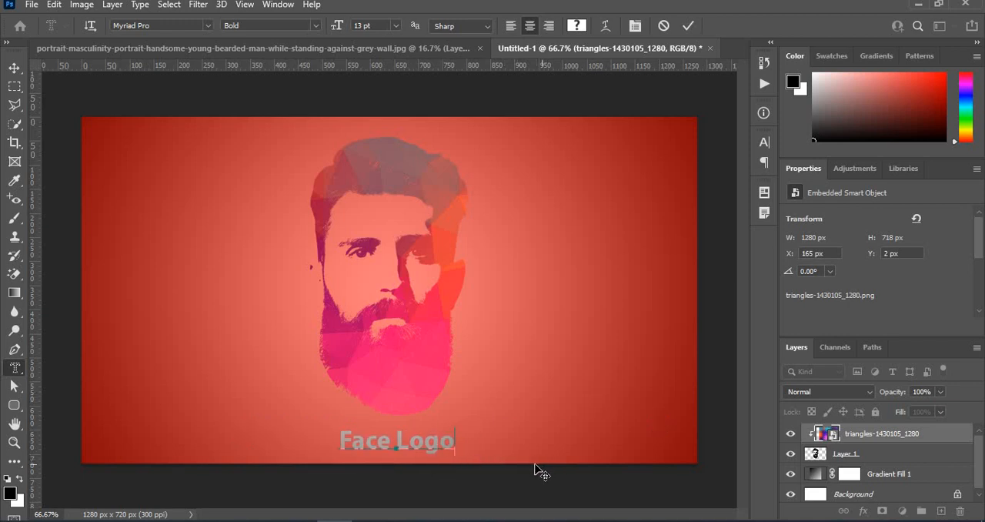
left_click(687, 25)
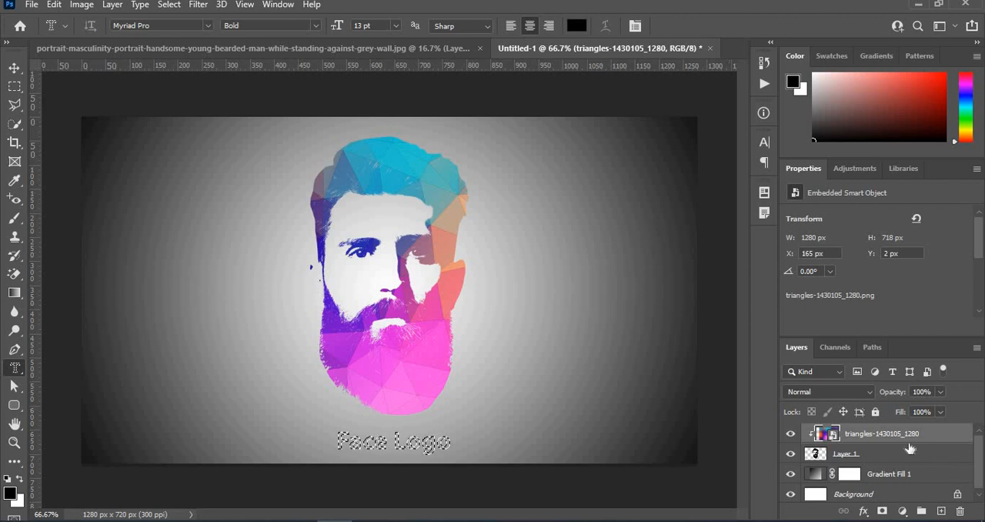
key("ctrl+d")
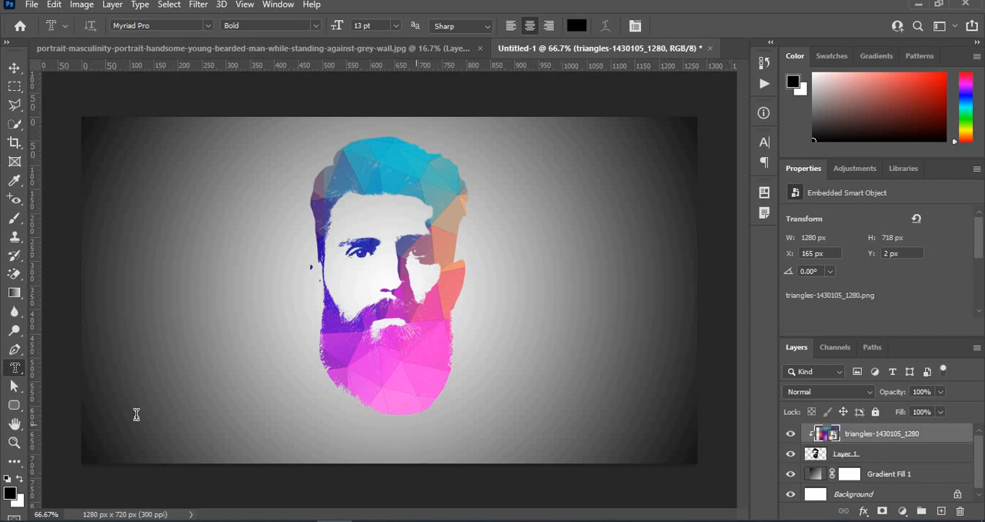
Step: Add the horizontal text "Face Logo" with the Horizontal Type tool and center it just below the beard
right_click(15, 368)
left_click(60, 367)
left_click(320, 450)
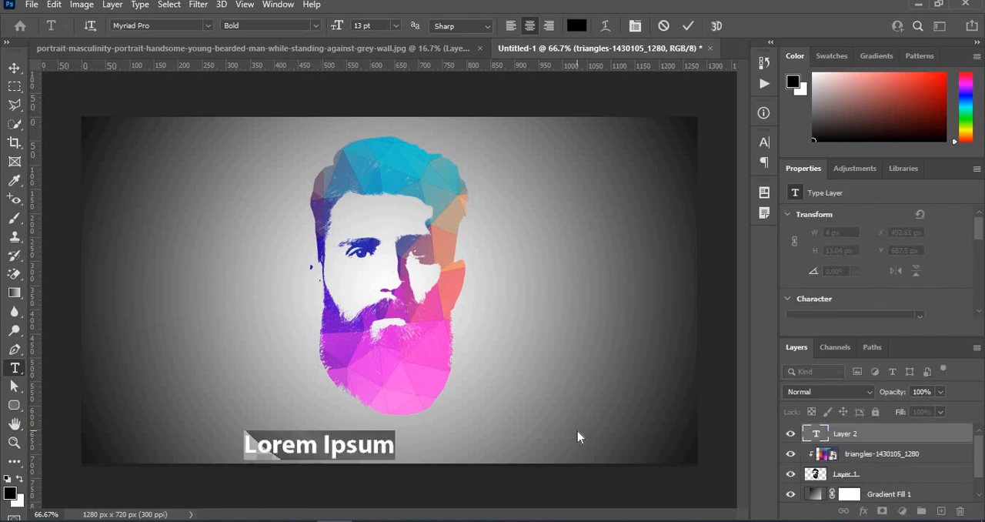
type("Face")
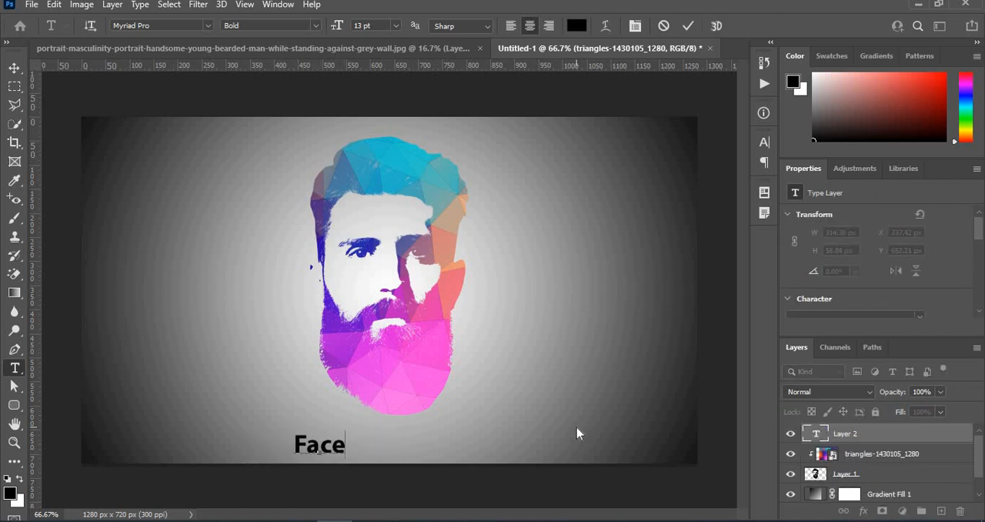
type(" Logo")
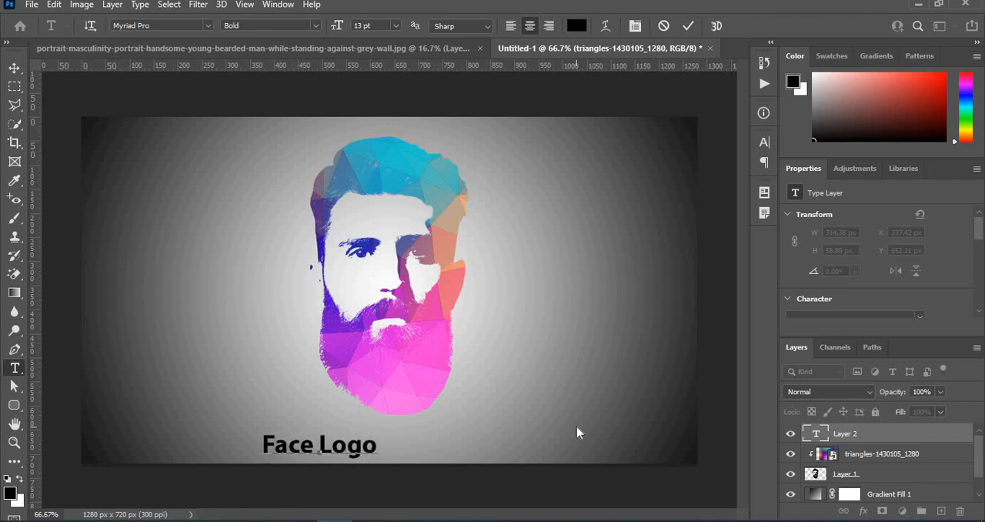
left_click_drag(403, 460, 477, 453)
Step: Recolor the whole "Face Logo" text dark blue #2d0ea2, sampled from the side of the head beside the eyebrow
key("ctrl+a")
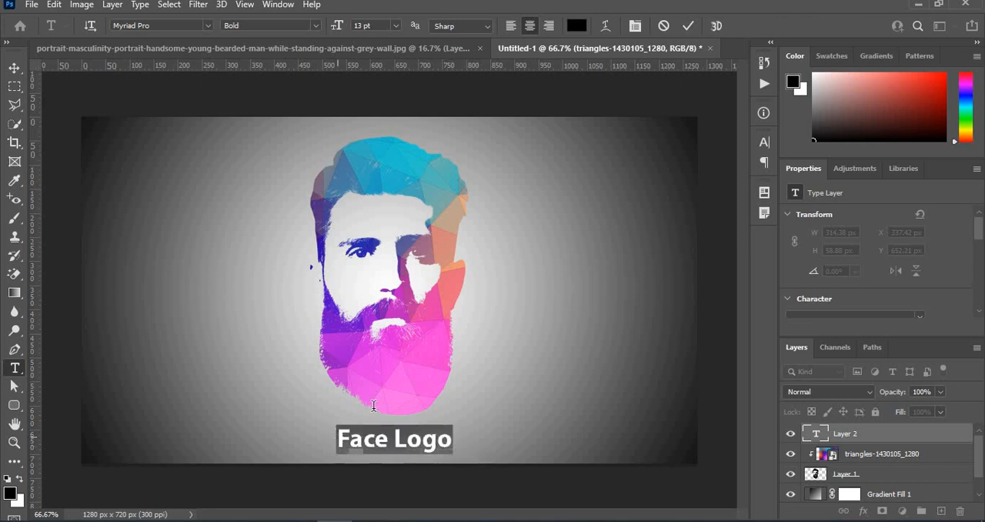
left_click(576, 25)
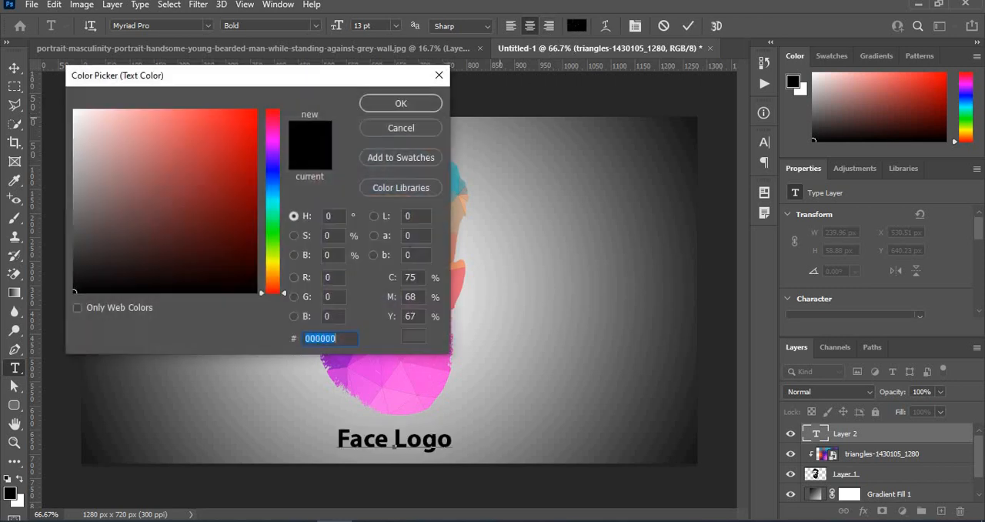
left_click_drag(287, 71, 764, 23)
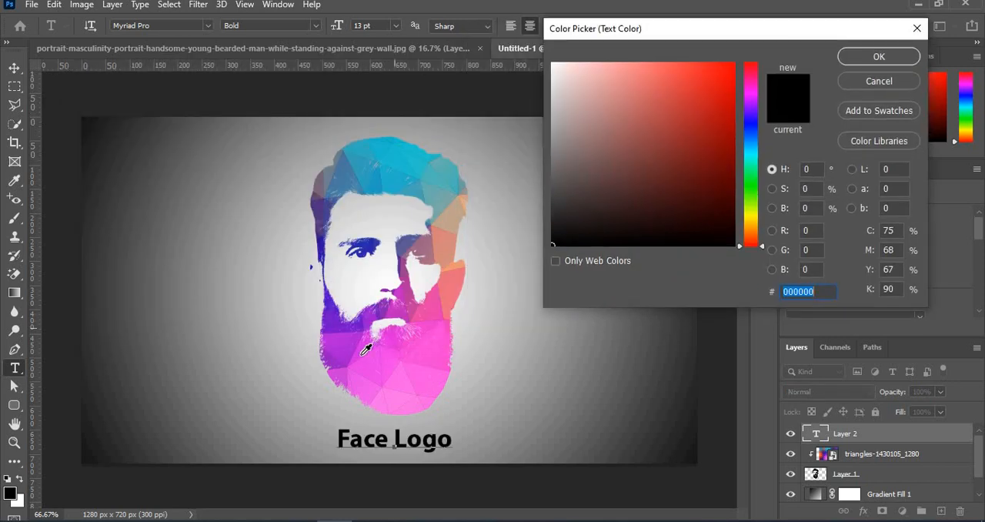
left_click(347, 346)
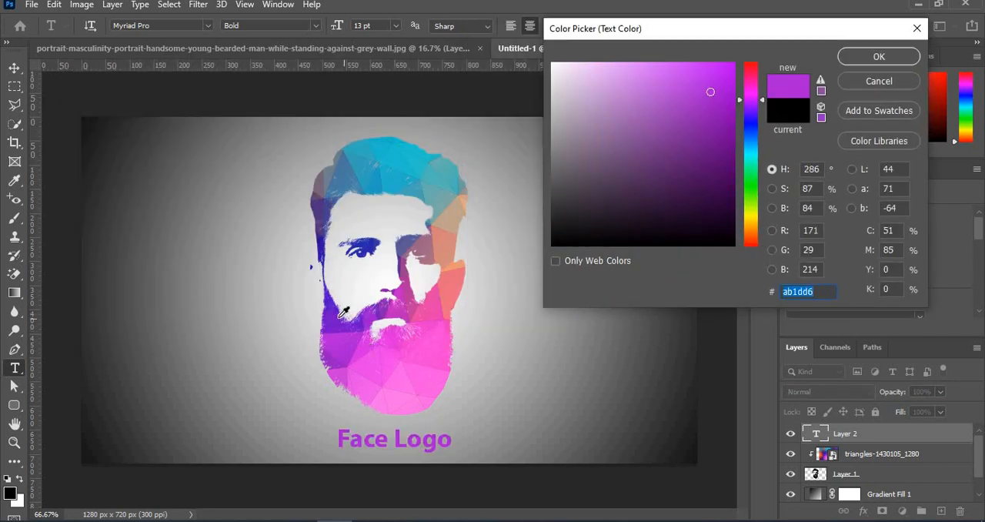
left_click(398, 162)
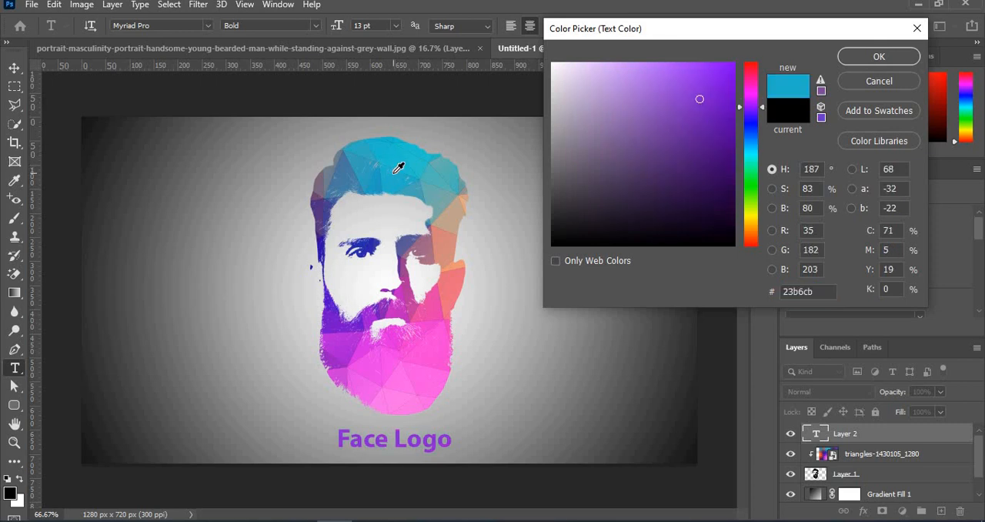
left_click(464, 152)
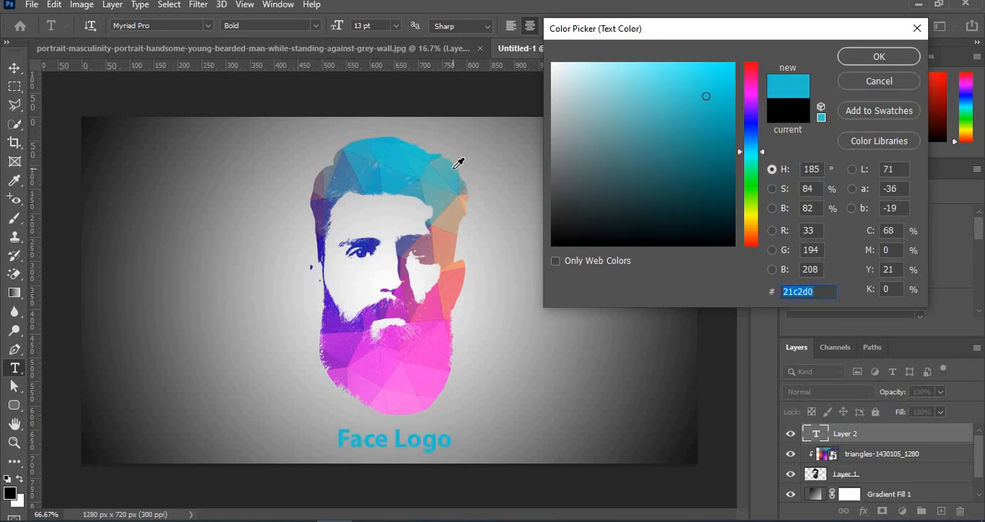
left_click(450, 278)
left_click(437, 301)
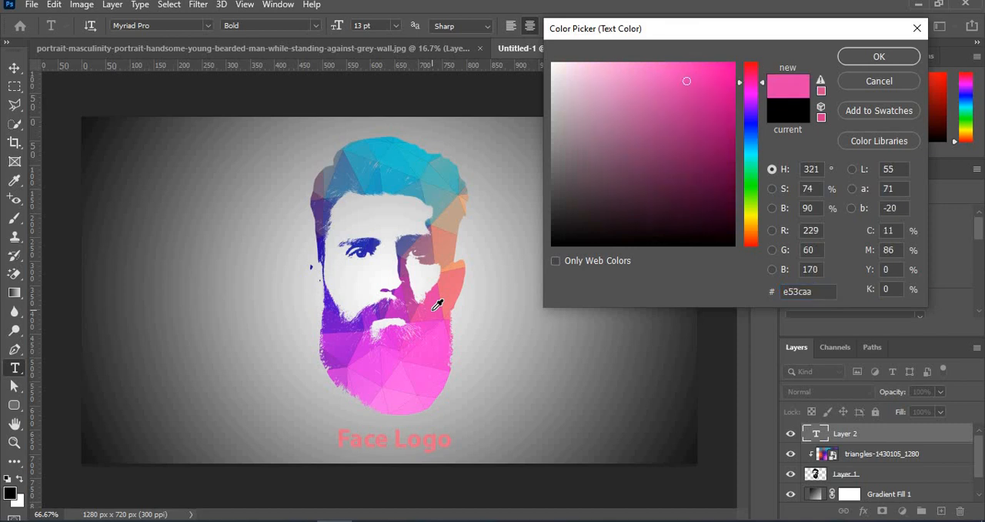
left_click(320, 240)
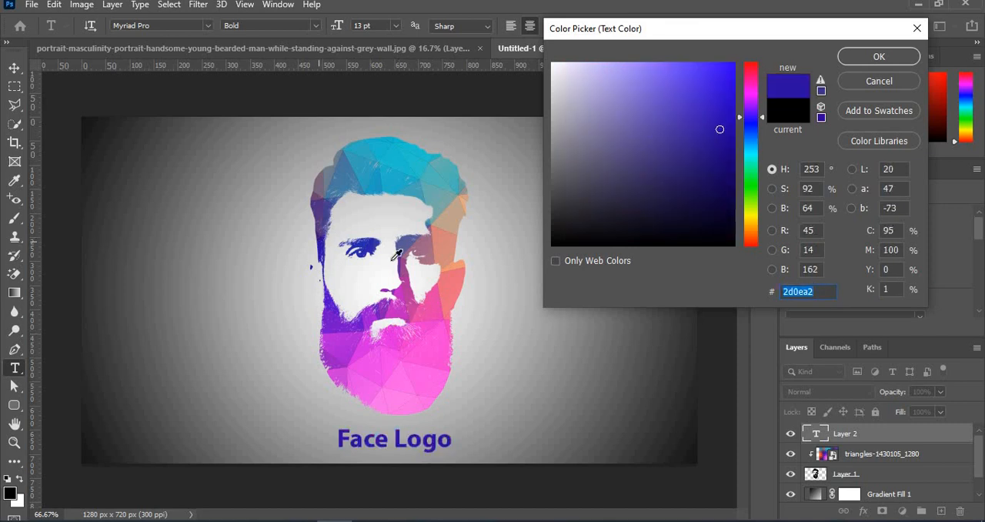
left_click(869, 60)
Step: Set the "Face Logo" text's font to Perpetua Titling MT Bold and commit the text
left_click(141, 25)
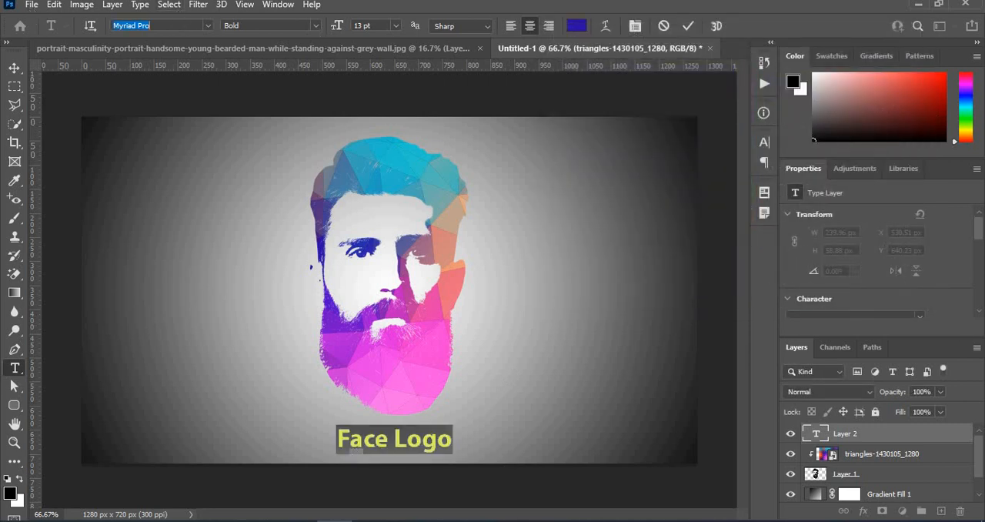
key("Down")
key("Down")
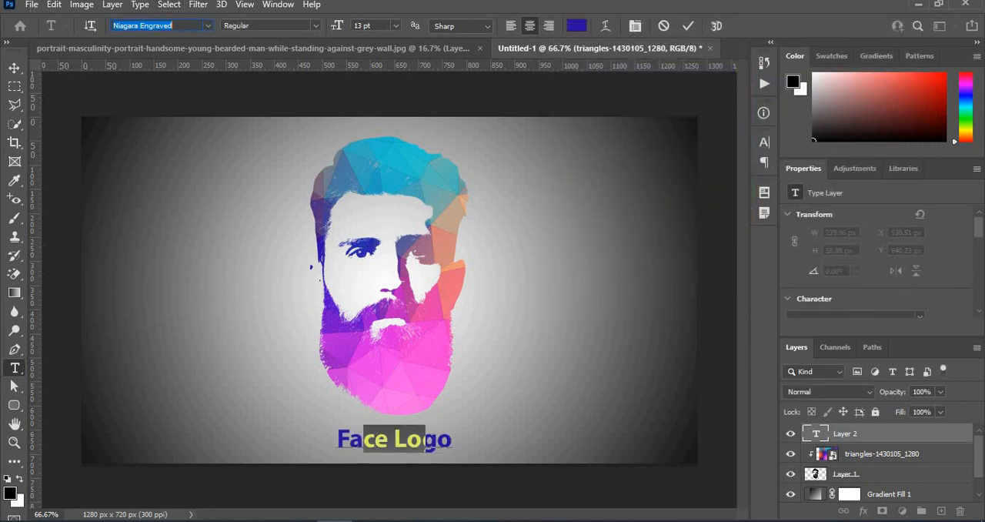
key("Down")
key("Down")
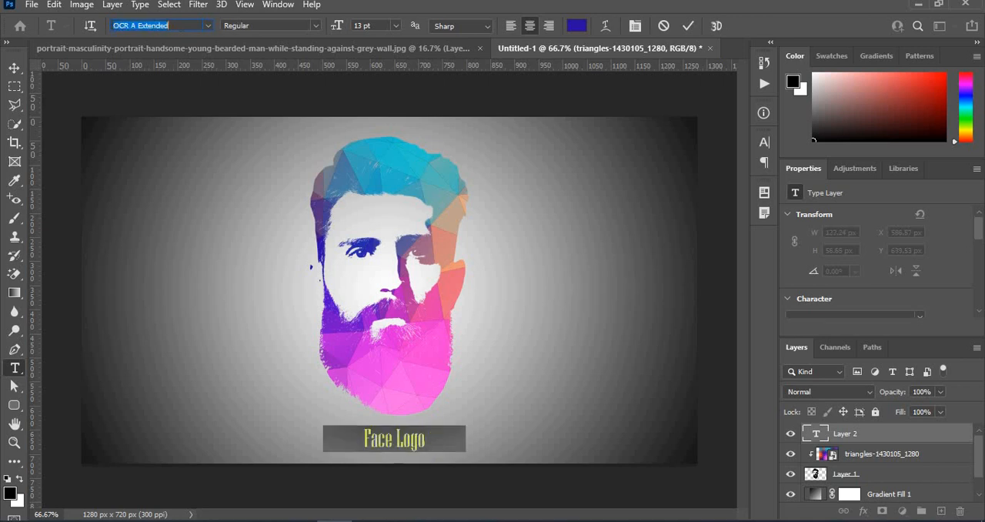
key("Down")
key("Down")
key("Down")
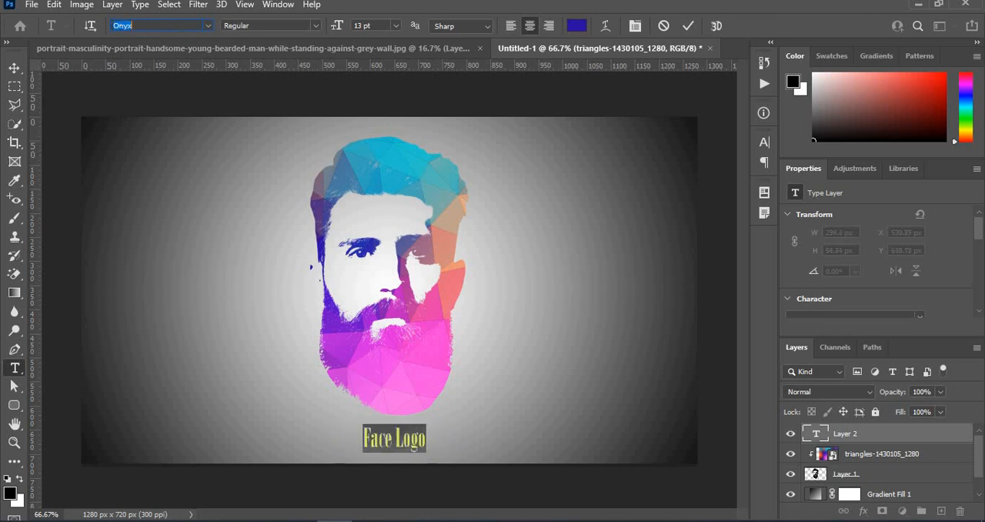
key("Down")
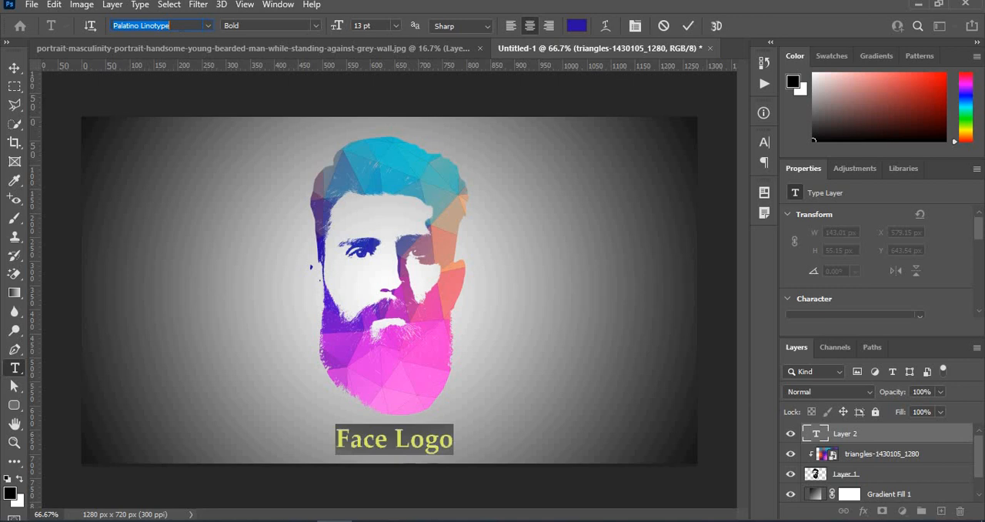
key("Down")
key("Down")
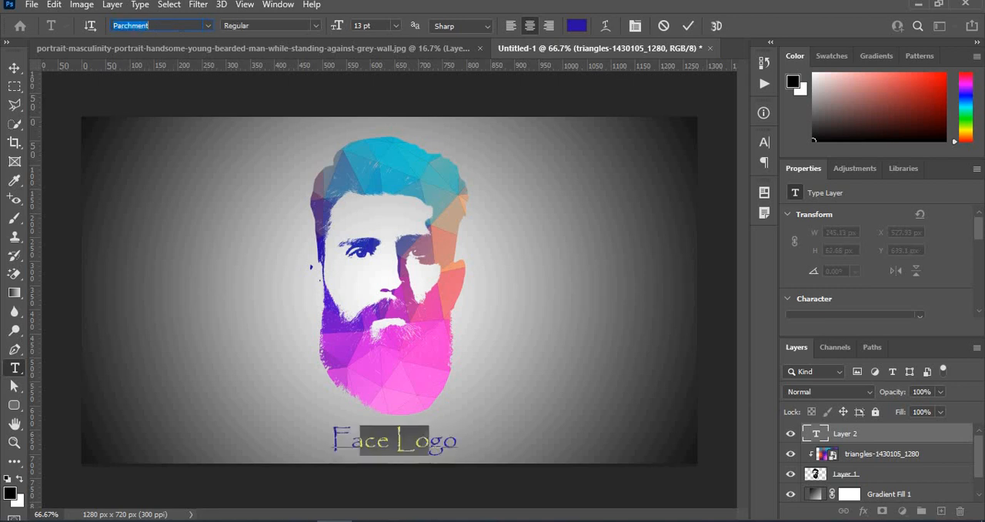
key("Down")
key("Down")
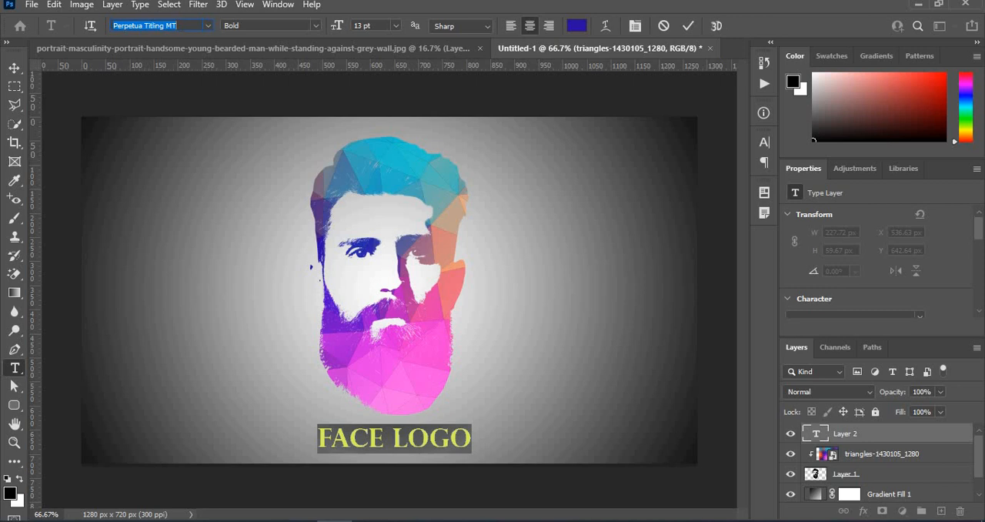
left_click(688, 26)
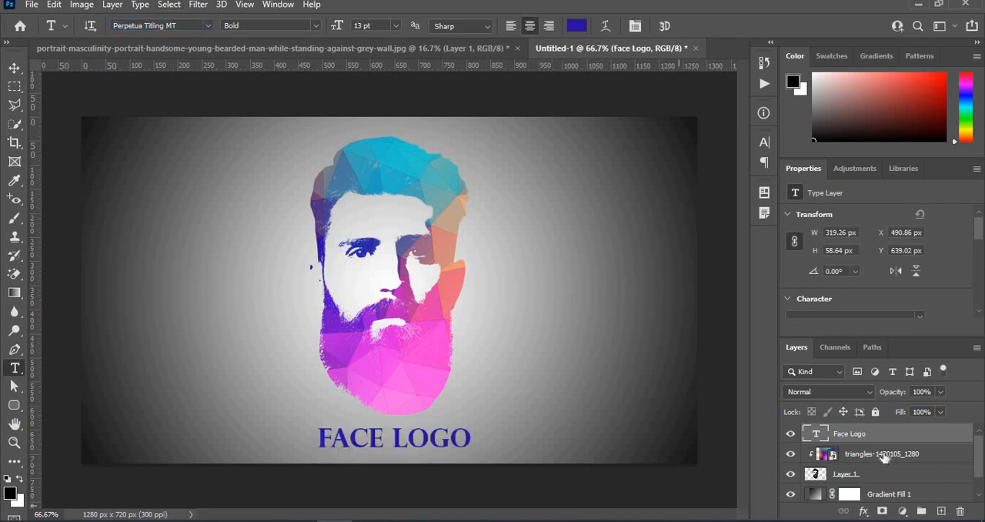